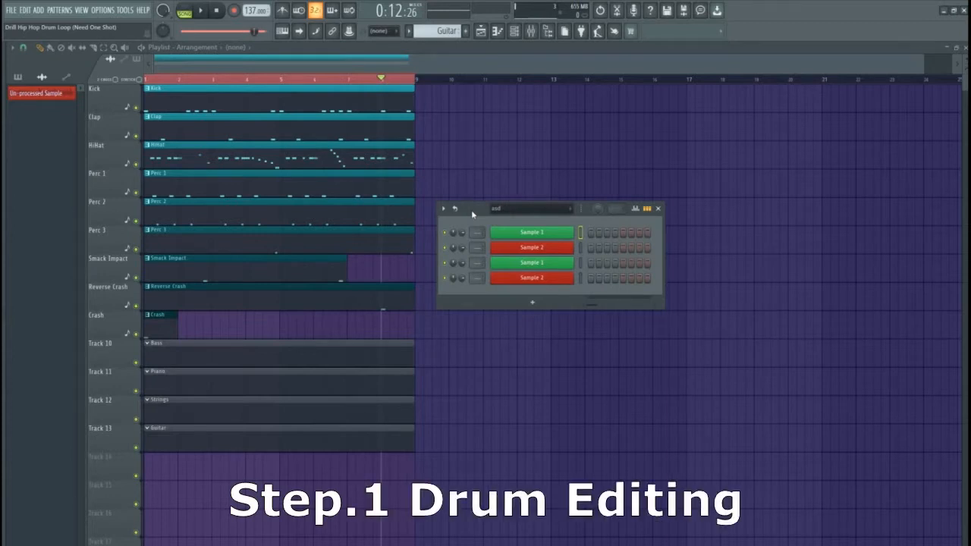
Raise the channel rack and place Sample 1's sampler settings window to its right
drag(472, 209, 473, 222)
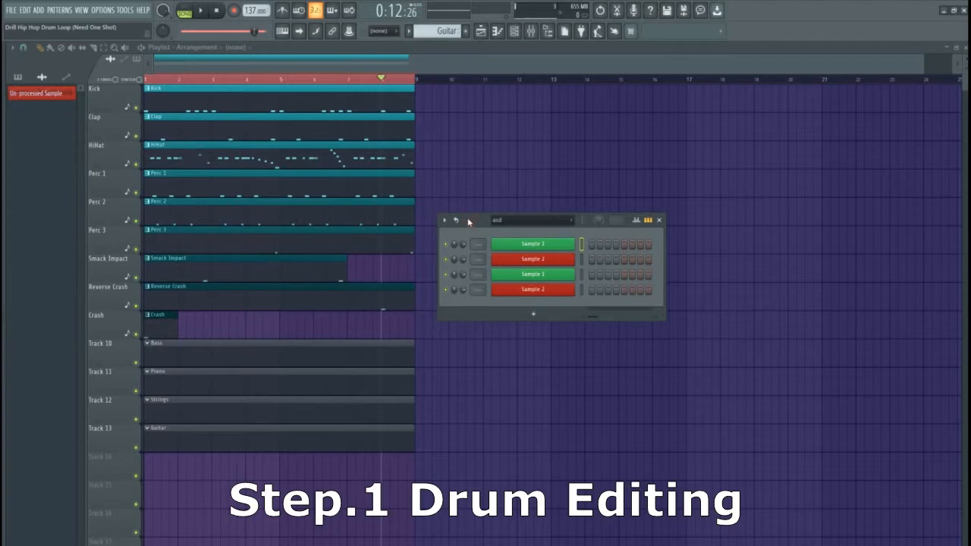
drag(472, 225, 468, 221)
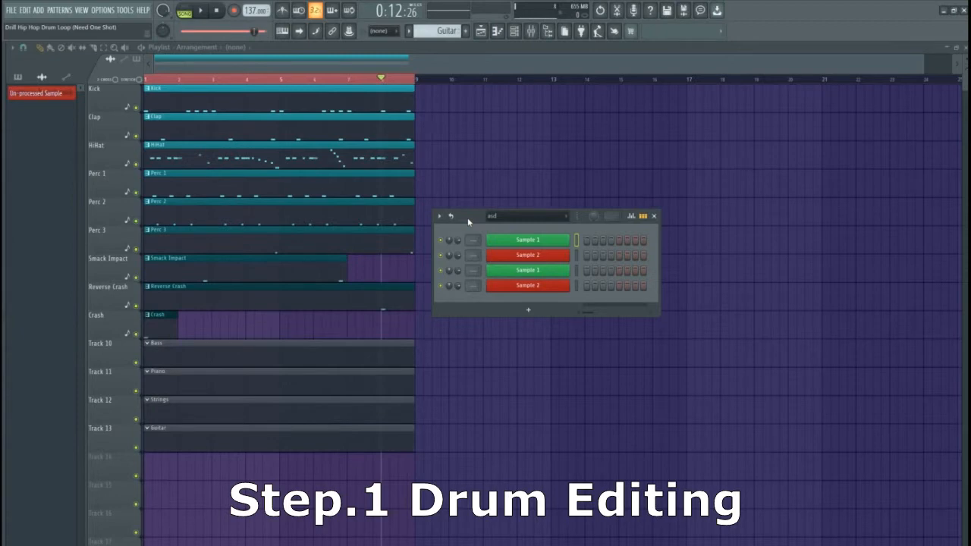
drag(468, 222, 468, 193)
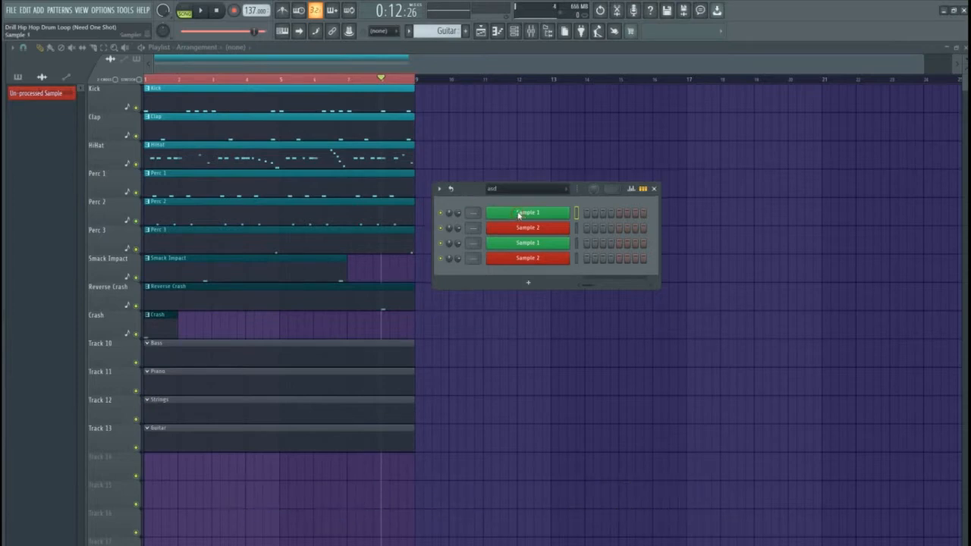
click(518, 214)
drag(483, 157, 629, 131)
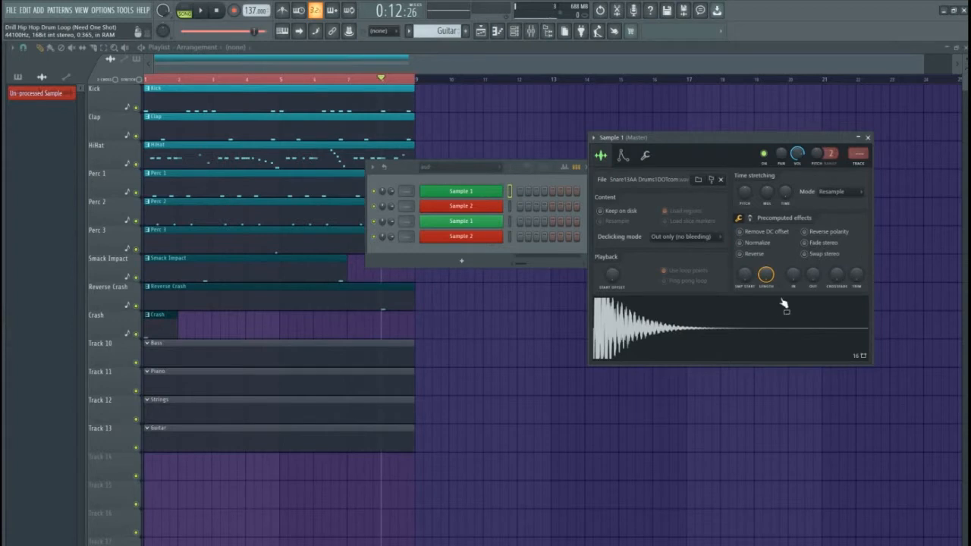
Turn up the snare's OUT fade knob, then select and preview Sample 1
mouse_move(813, 276)
mouse_down()
mouse_move(813, 253)
mouse_move(813, 262)
mouse_up()
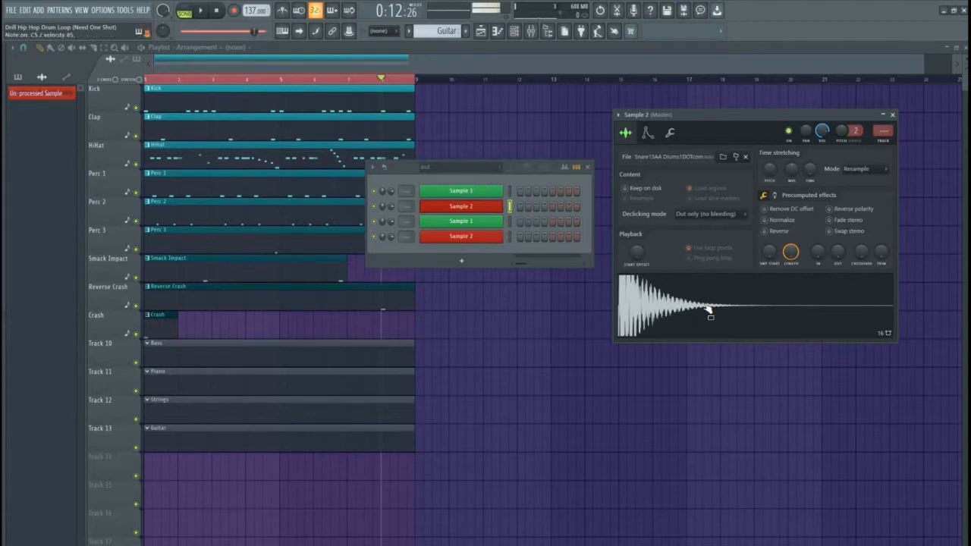
click(509, 191)
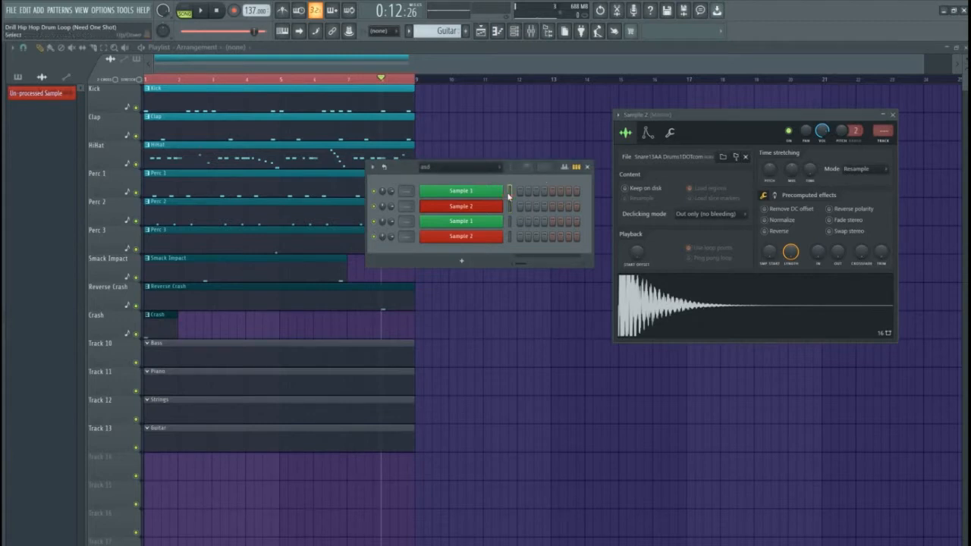
key(q)
key(q)
key(q)
Give the Okedo2 sample a quick fade-out and shorter length, previewing it
click(460, 221)
key(q)
key(q)
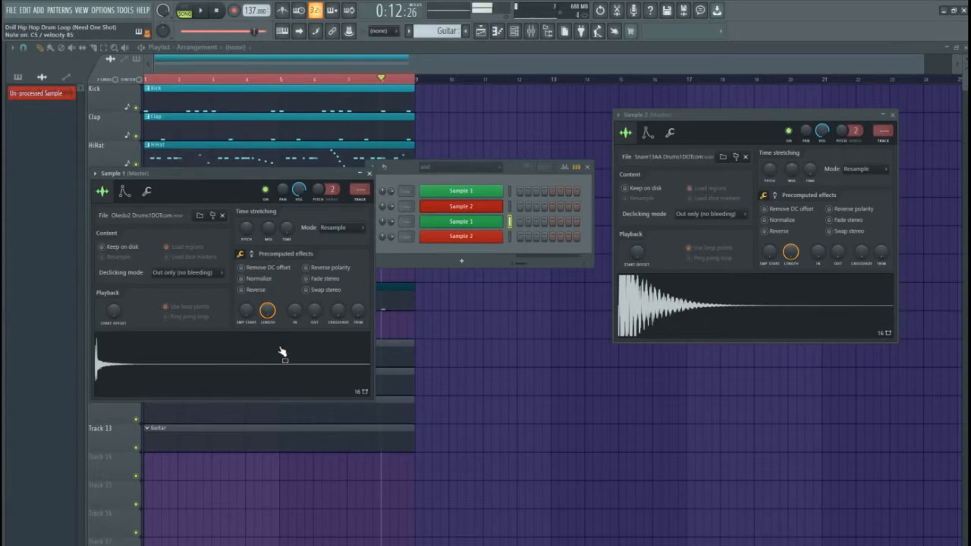
drag(314, 311, 269, 319)
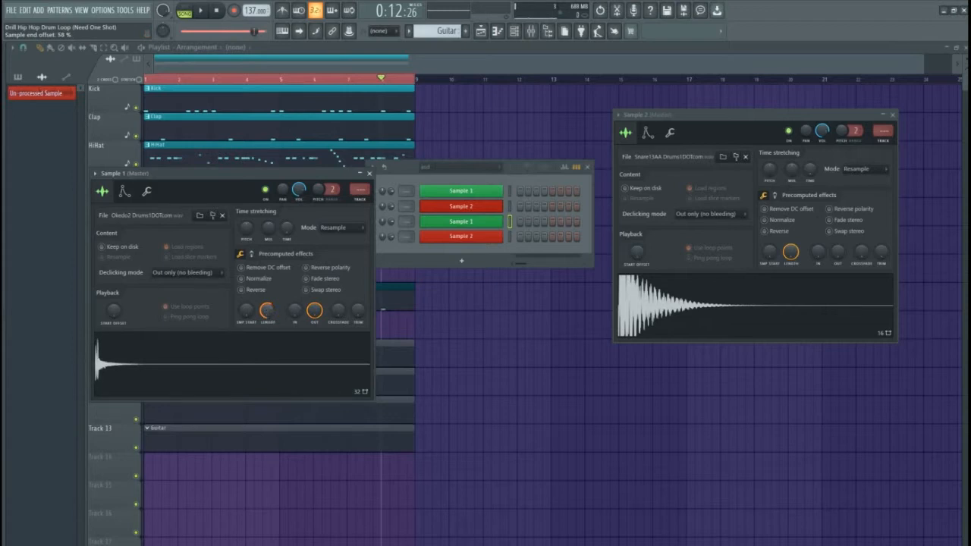
drag(267, 310, 270, 322)
Boost the sample's gain 2% in Precomputed effects and return to the channel list
click(253, 255)
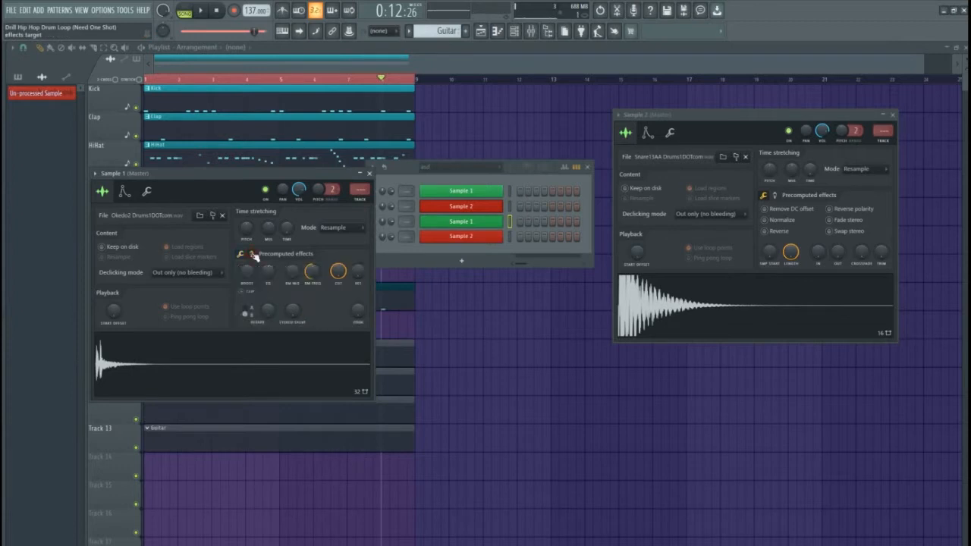
drag(247, 271, 248, 279)
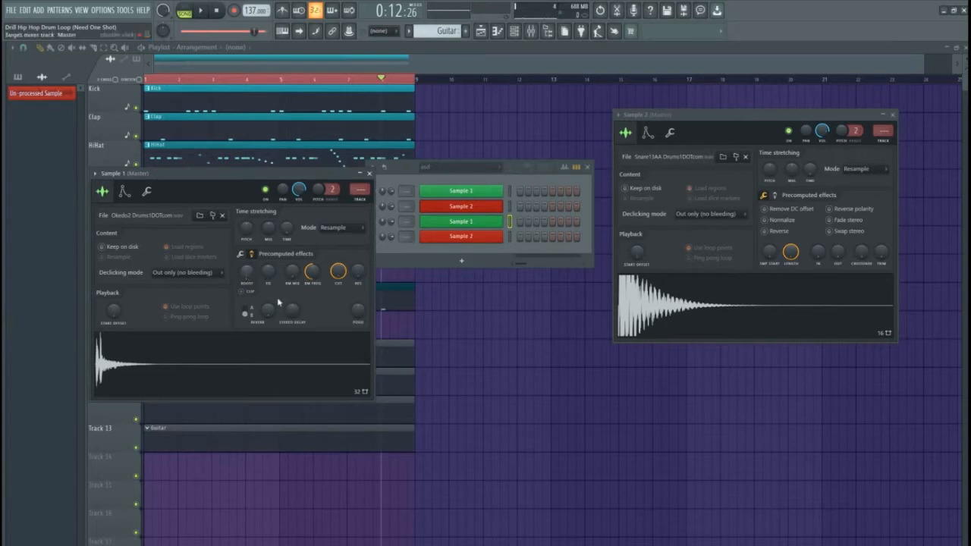
click(251, 256)
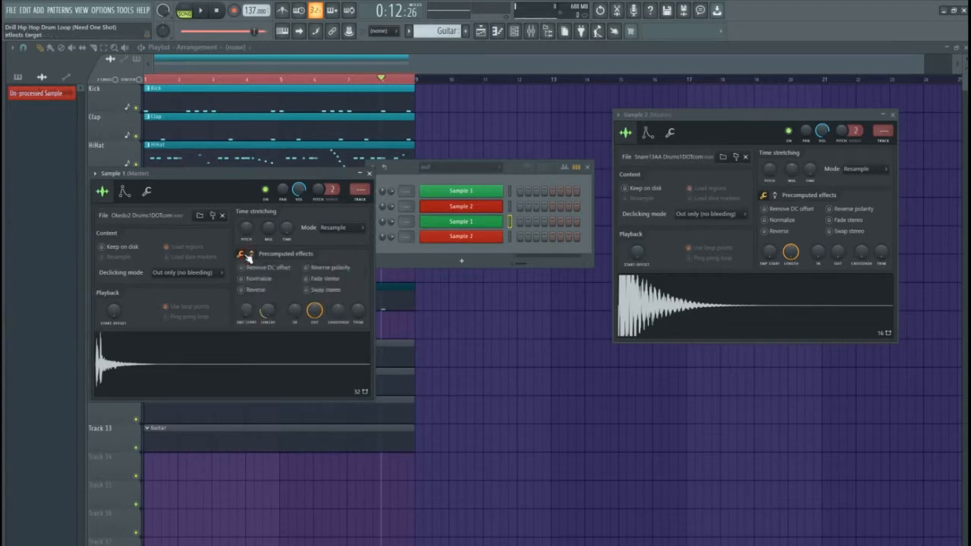
click(468, 240)
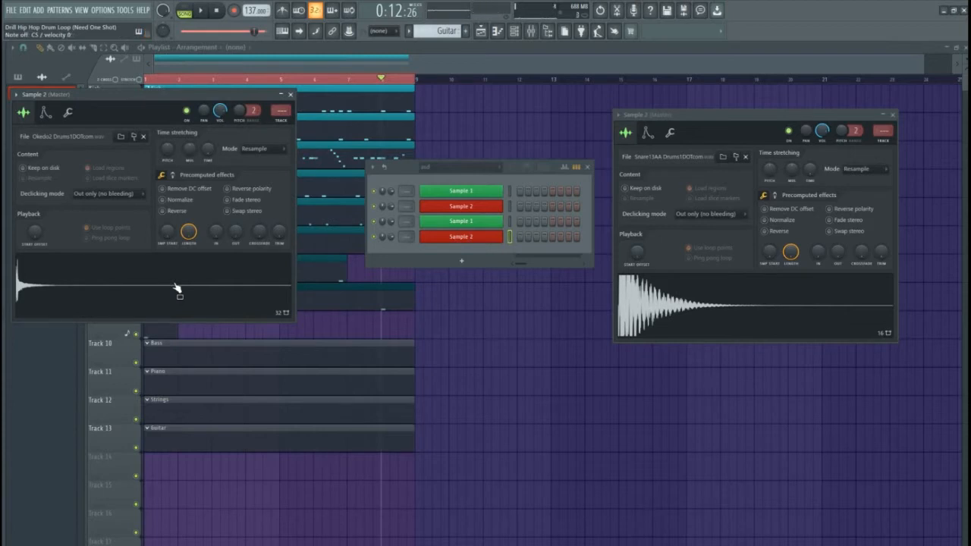
click(511, 223)
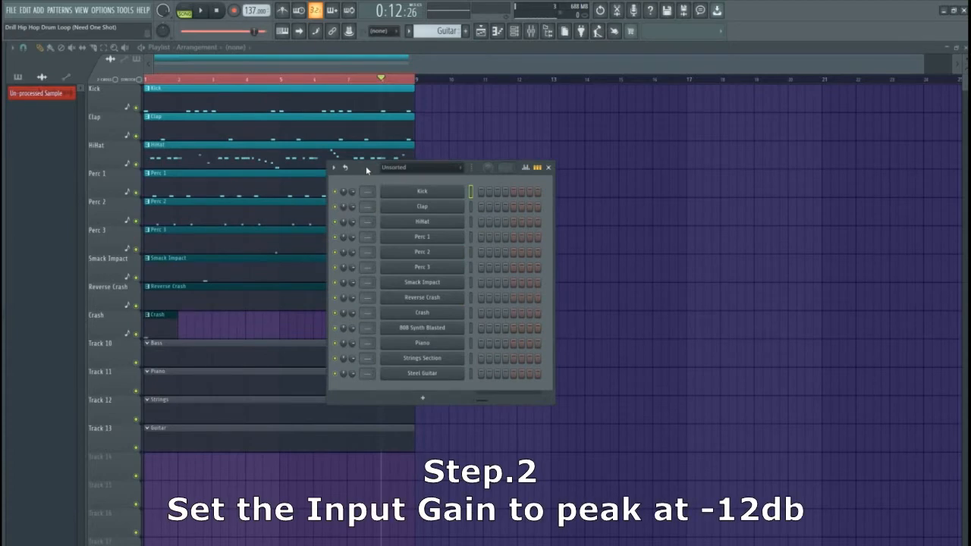
Move the channel rack left and show the Mixer beside it
drag(366, 166, 273, 156)
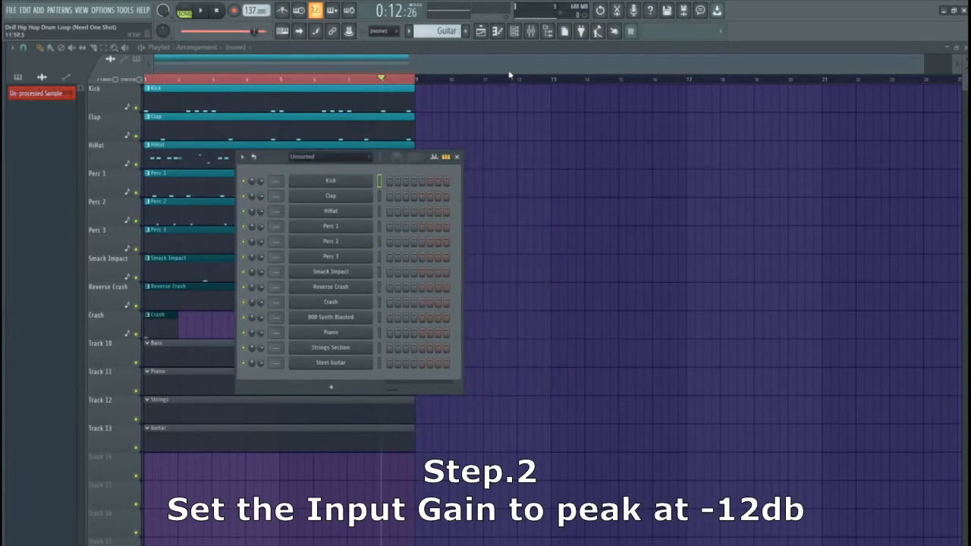
click(535, 34)
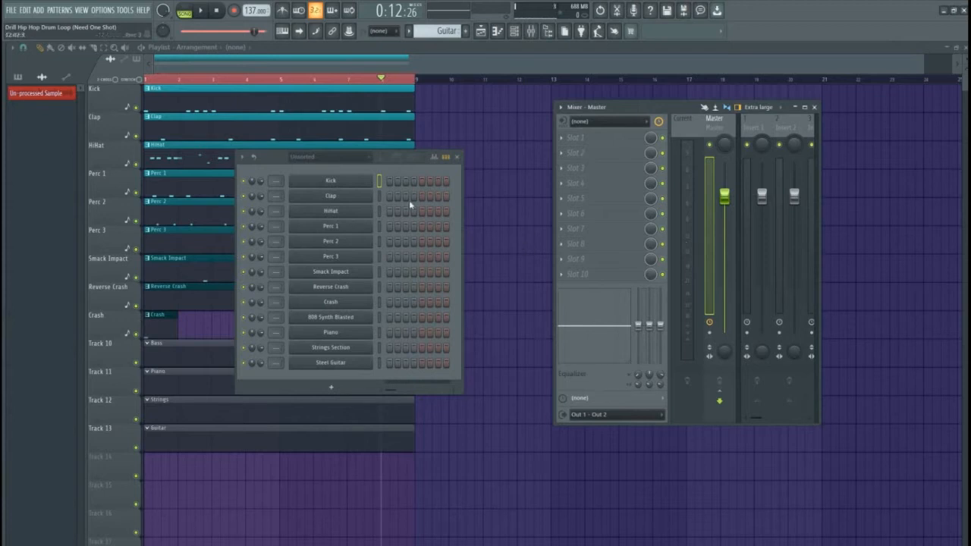
Lower the Kick channel volume to 66%, previewing the sound
click(333, 182)
key(z)
key(z)
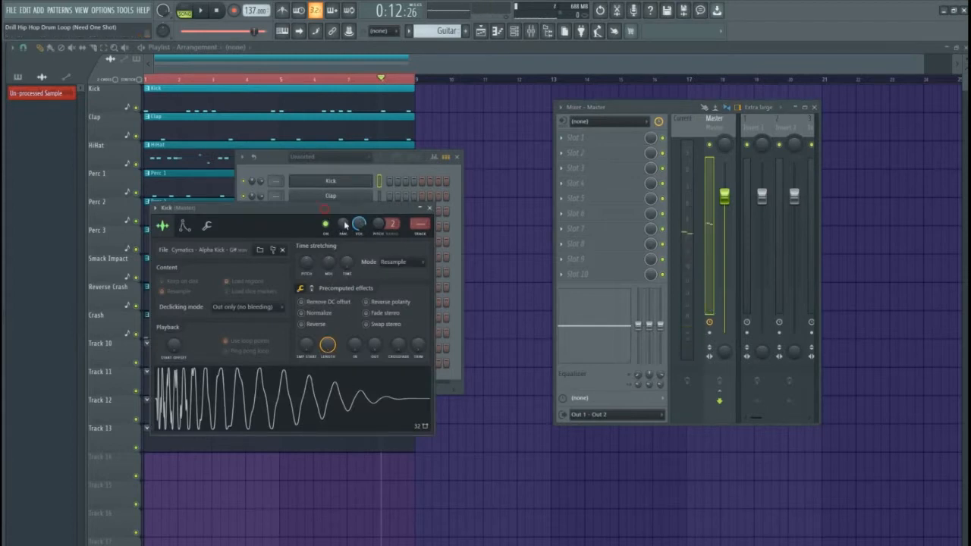
drag(325, 210, 364, 215)
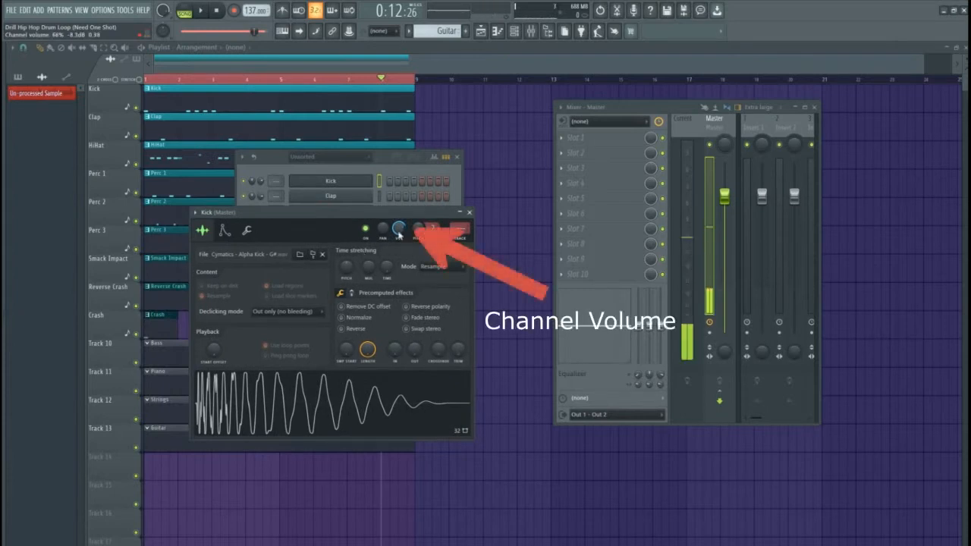
drag(399, 229, 400, 235)
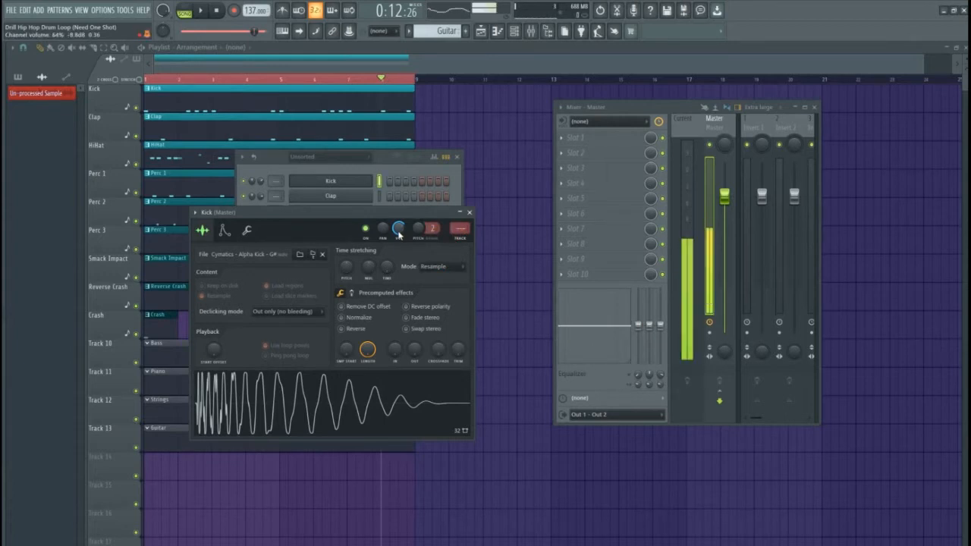
click(470, 217)
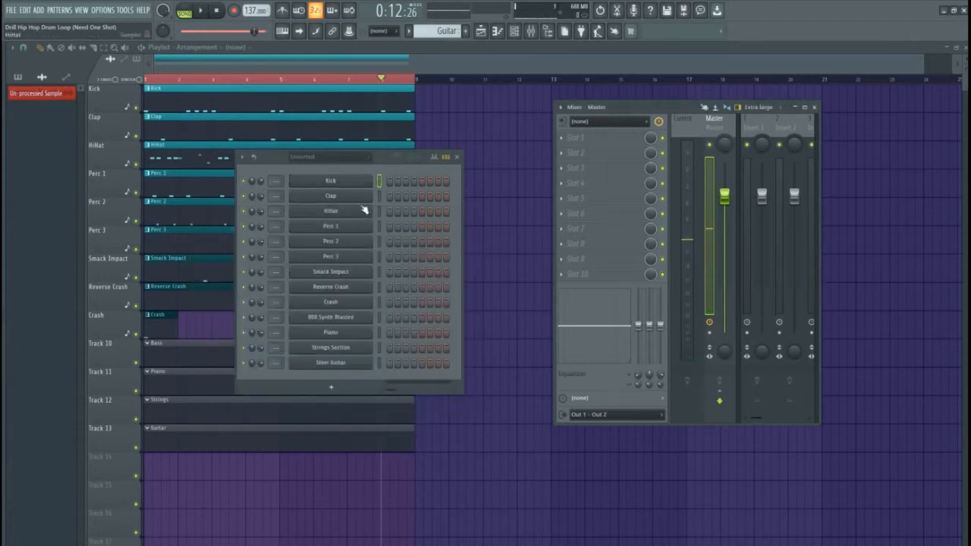
Lower the Clap channel volume to 73%, previewing it at the new level
click(361, 199)
drag(177, 136, 224, 136)
click(286, 332)
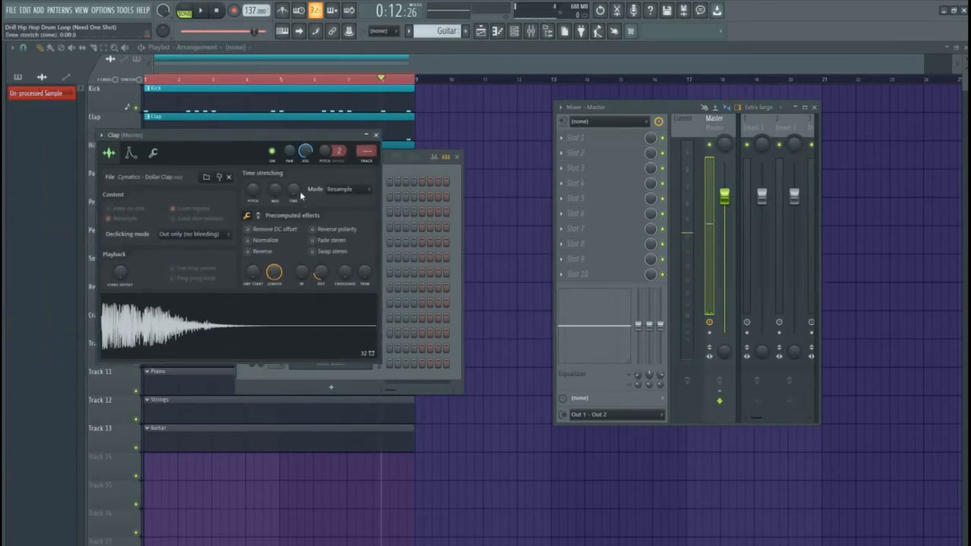
drag(305, 152, 305, 154)
key(z)
key(z)
key(z)
click(376, 135)
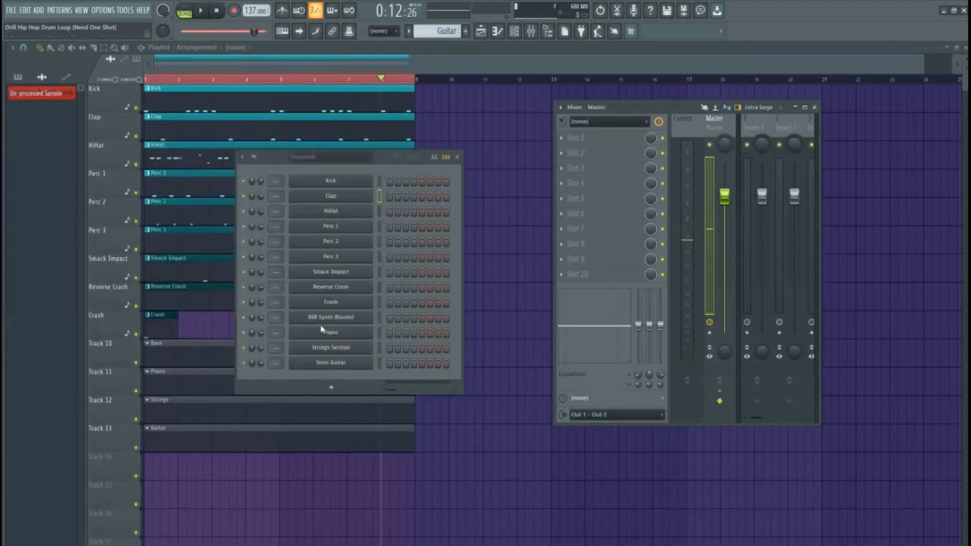
Raise the Smack Impact channel volume to 100%
click(337, 272)
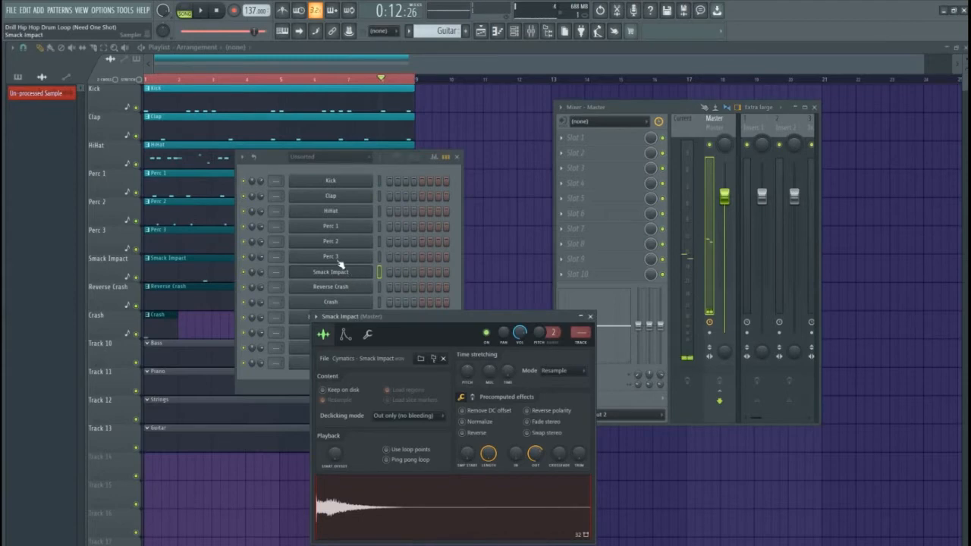
drag(462, 315, 391, 197)
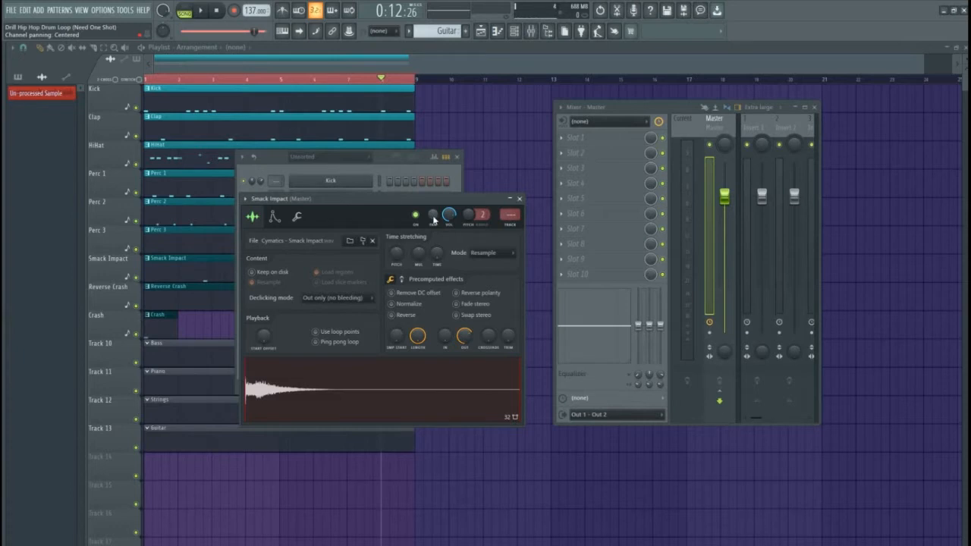
key(q)
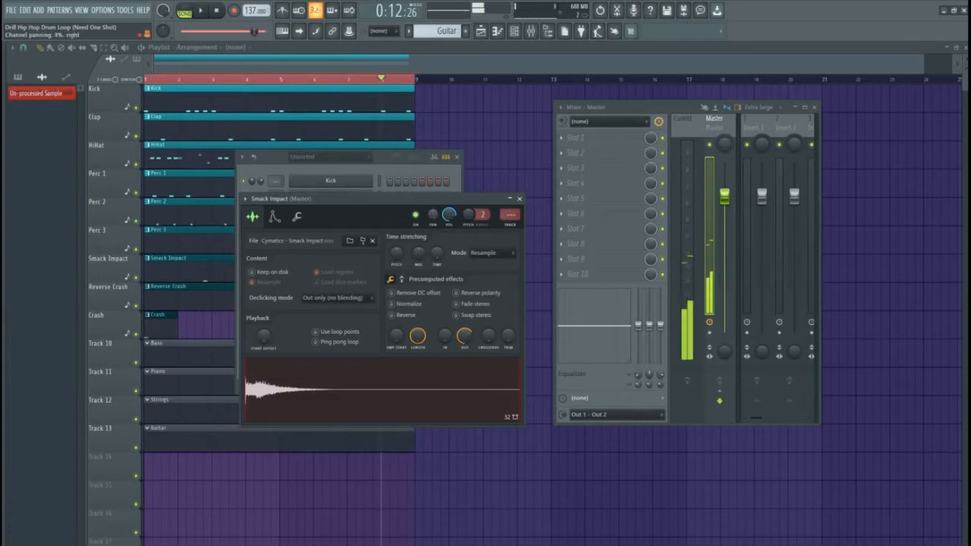
scroll(434, 218, up, 1)
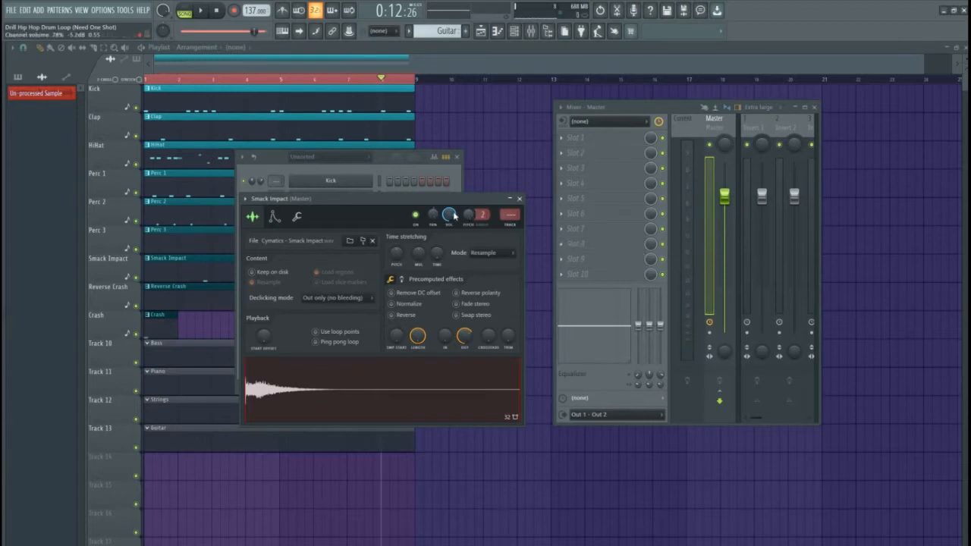
drag(453, 220, 453, 213)
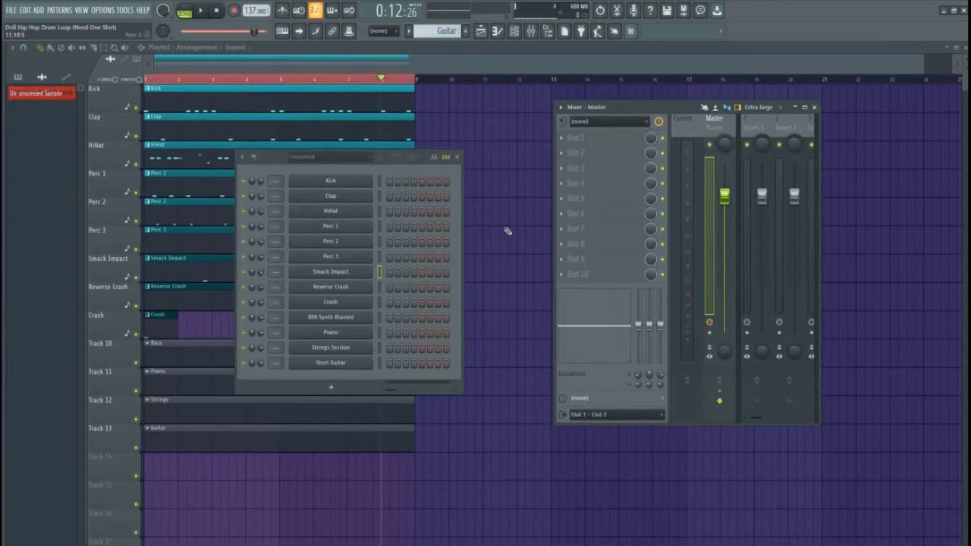
Select the drum channels from Kick down through Crash
click(379, 181)
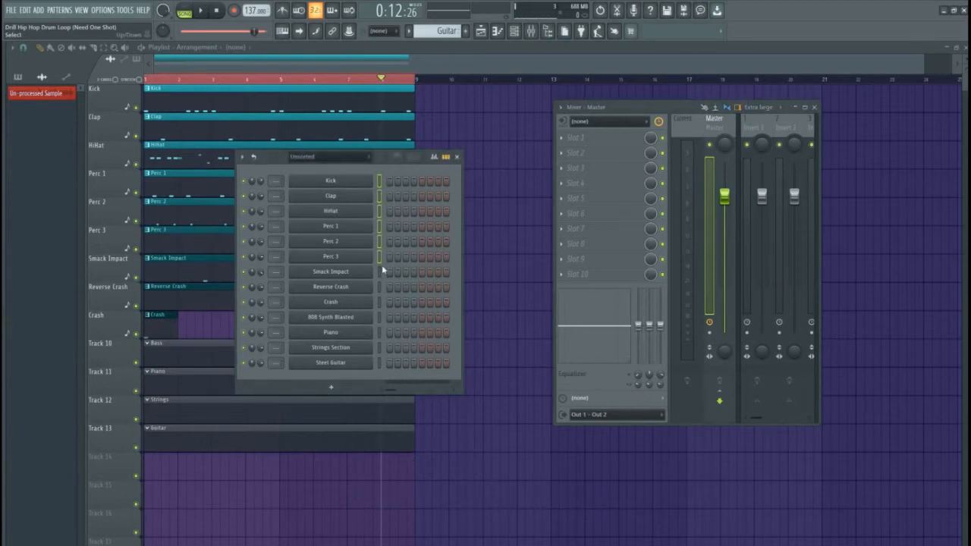
drag(381, 286, 380, 302)
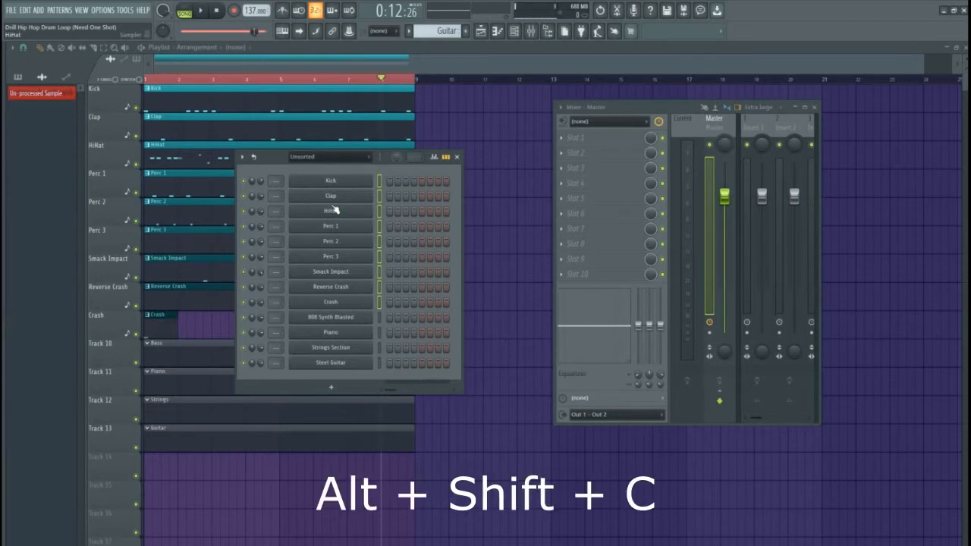
key(alt+shift+c)
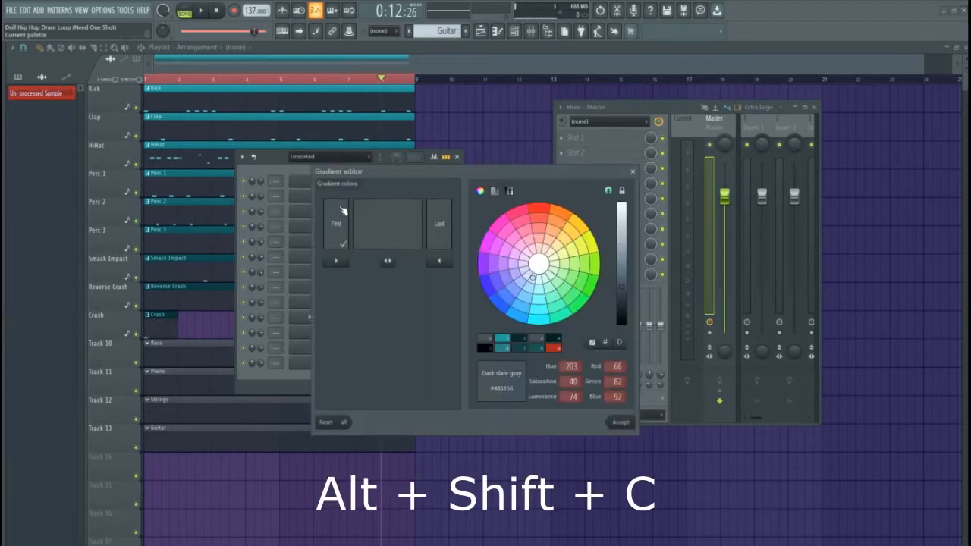
drag(379, 174, 476, 140)
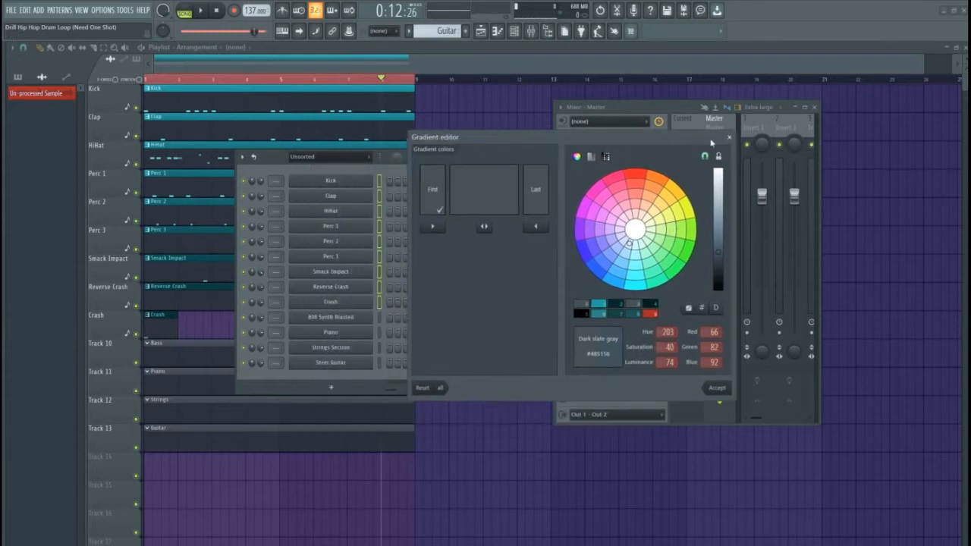
click(729, 137)
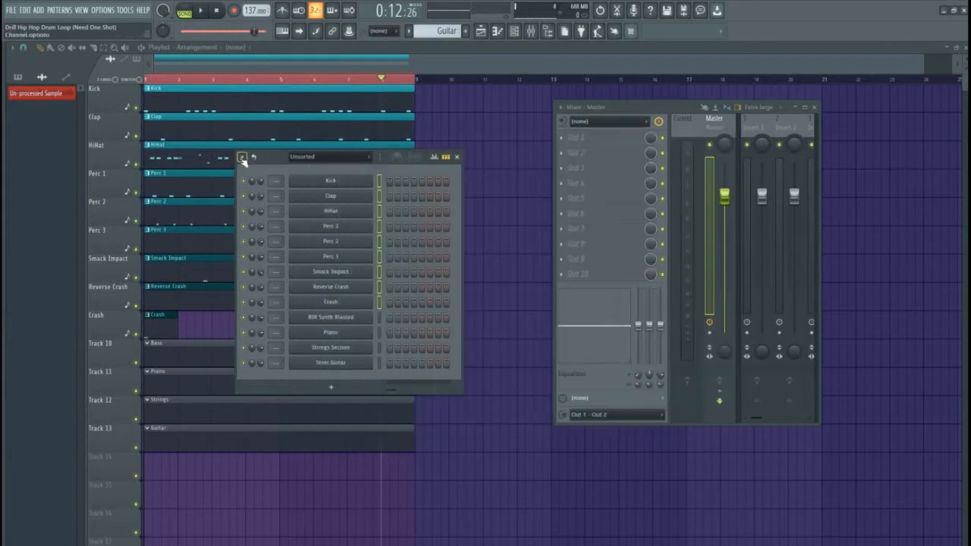
Colour the selected channels with a gradient from teal to dark teal (#08292A)
click(242, 157)
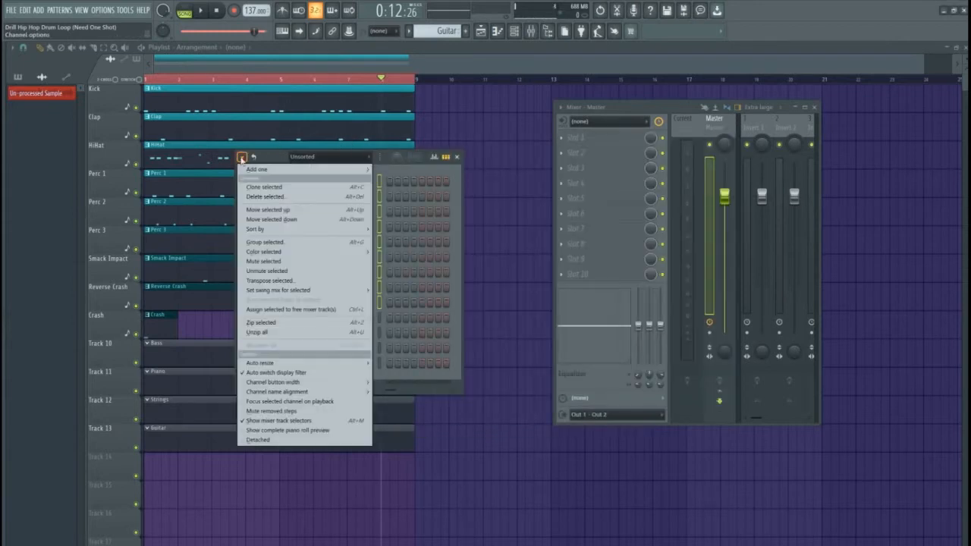
mouse_move(349, 252)
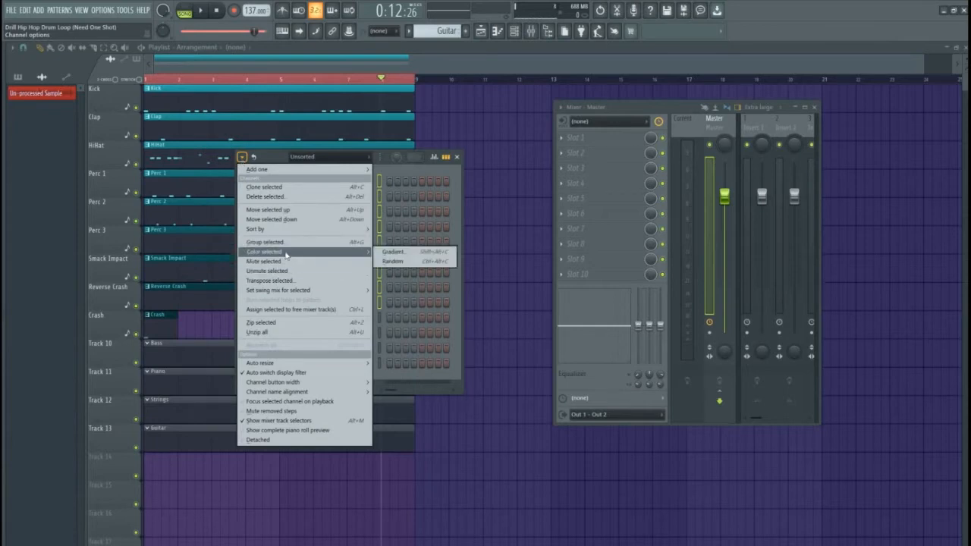
click(389, 251)
drag(487, 228, 569, 151)
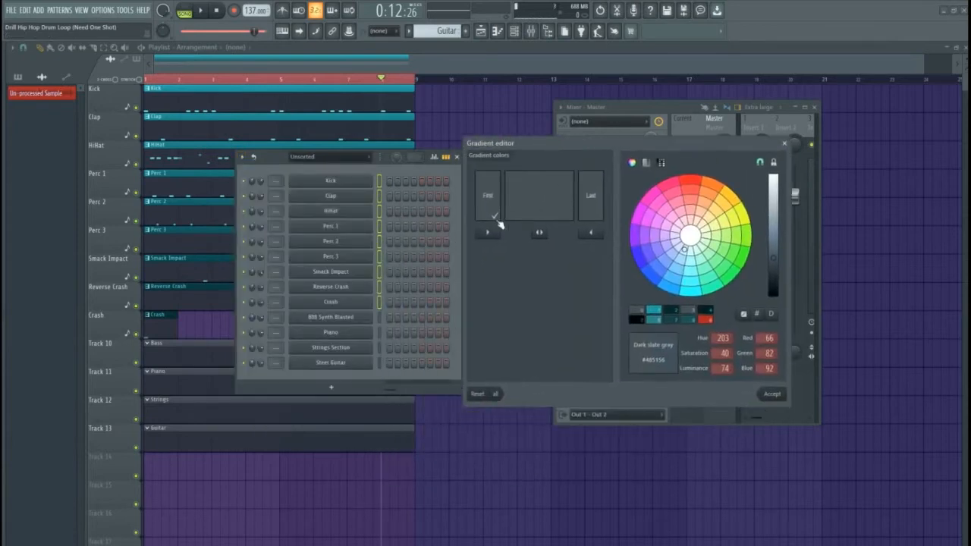
click(647, 310)
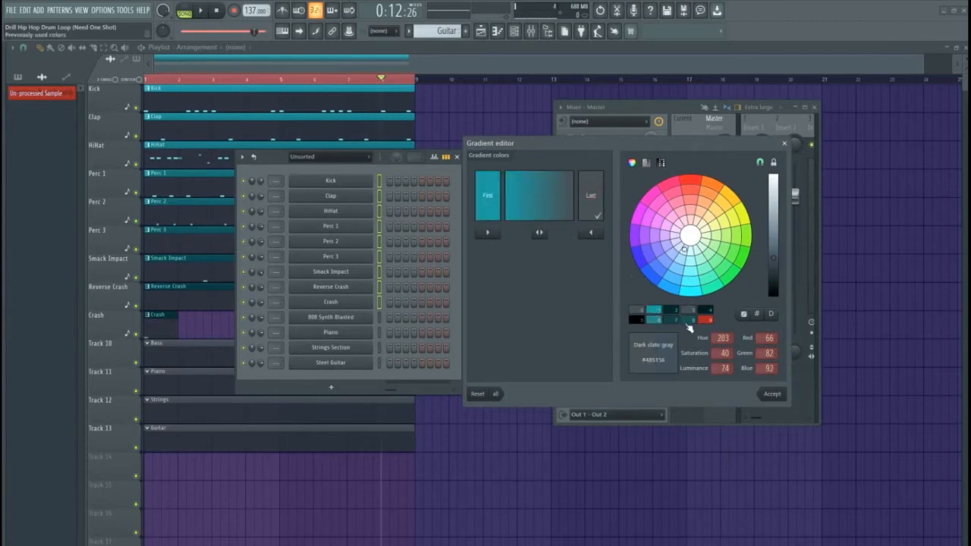
click(674, 319)
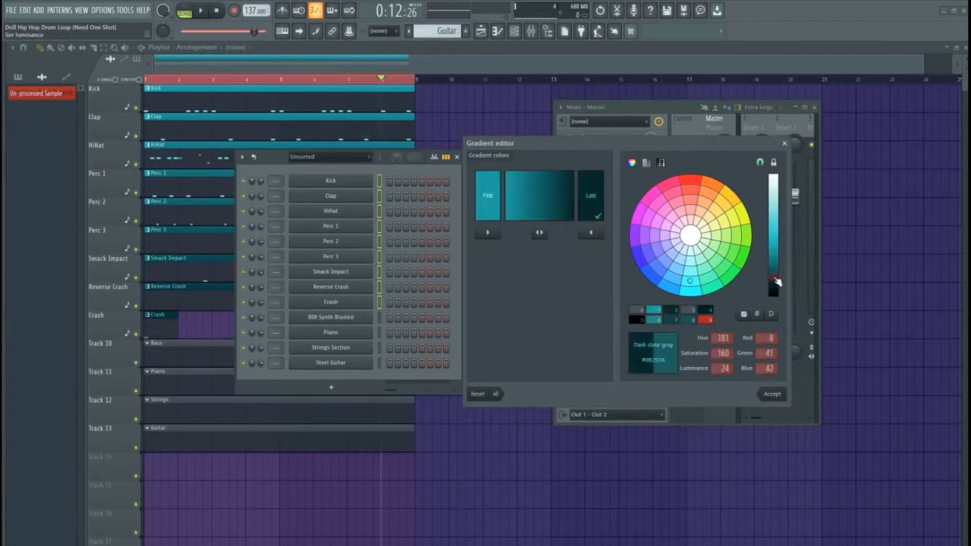
click(772, 394)
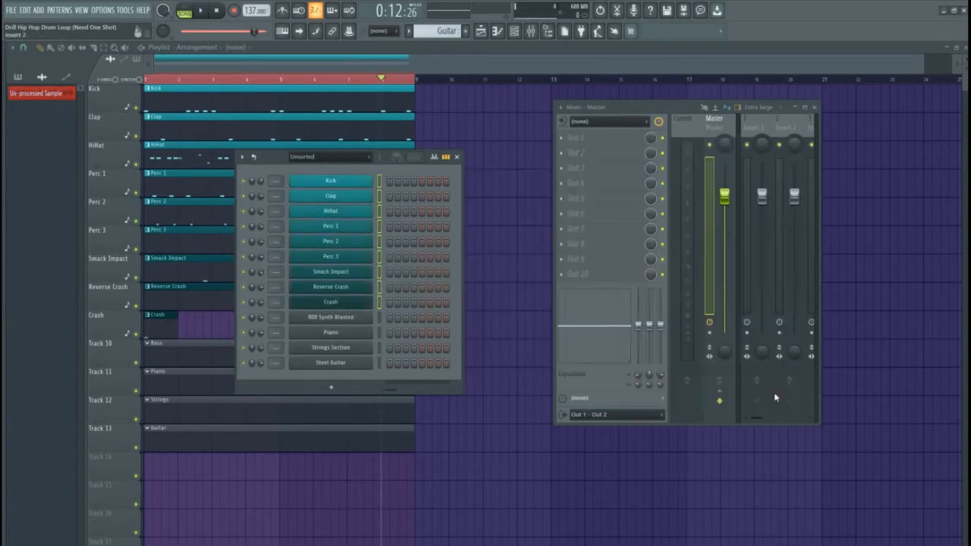
Shift the channel rack and mixer left and widen the mixer to show more inserts
drag(264, 161, 210, 146)
drag(609, 107, 450, 117)
drag(662, 232, 895, 235)
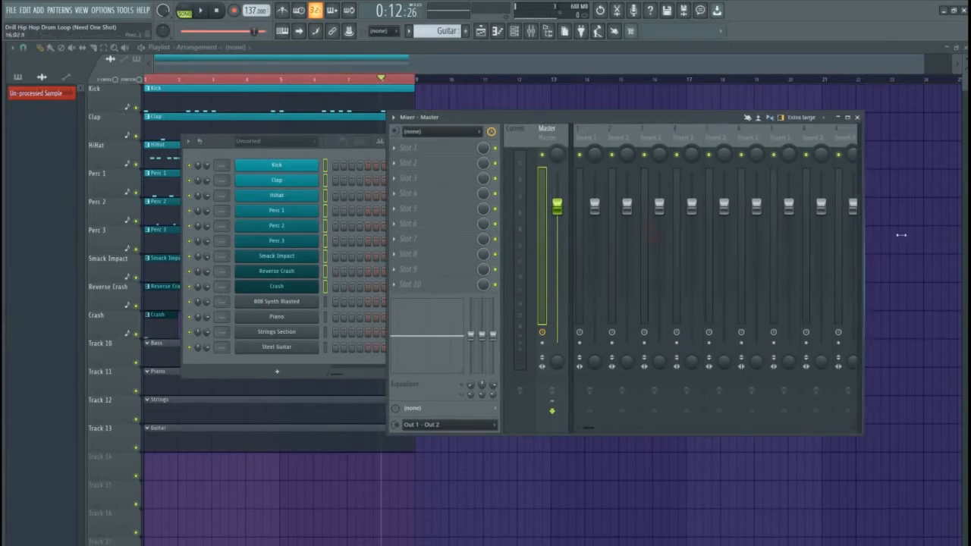
drag(895, 235, 914, 235)
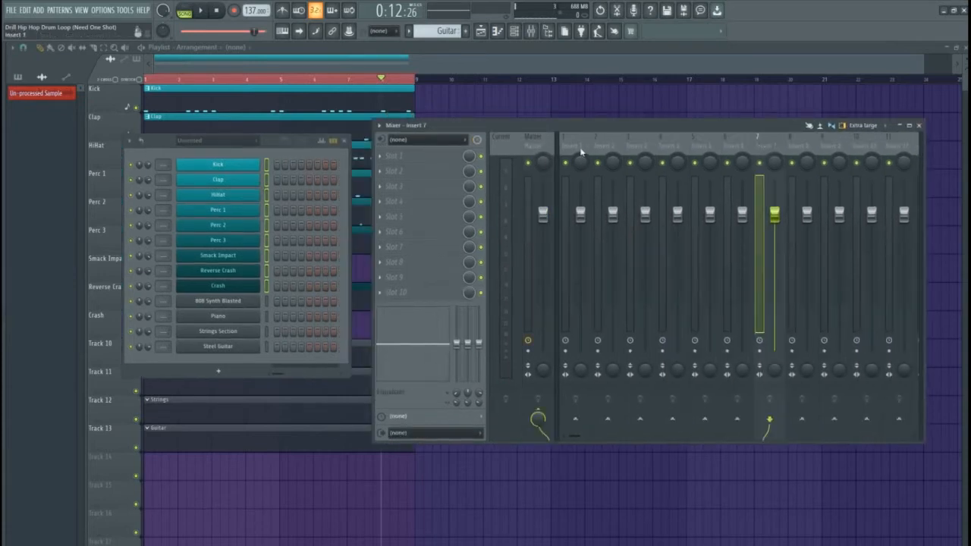
drag(581, 151, 722, 146)
drag(622, 146, 588, 141)
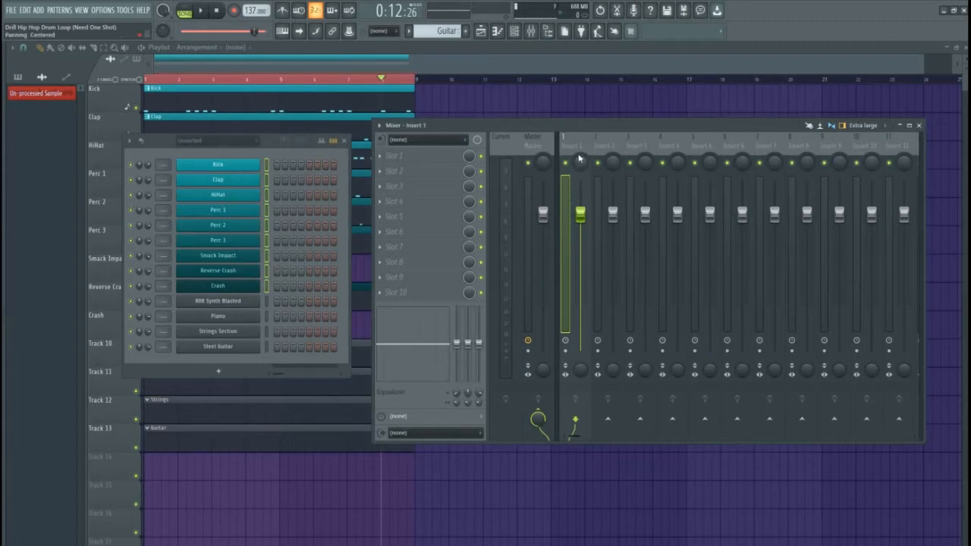
Select all nine drum channels, Kick through Crash
click(223, 255)
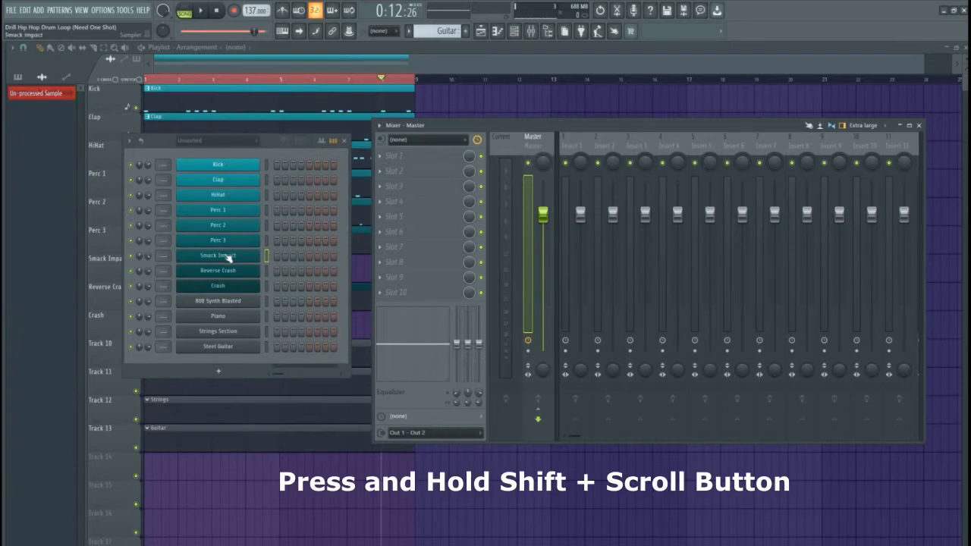
shift+scroll(228, 250, up, 2)
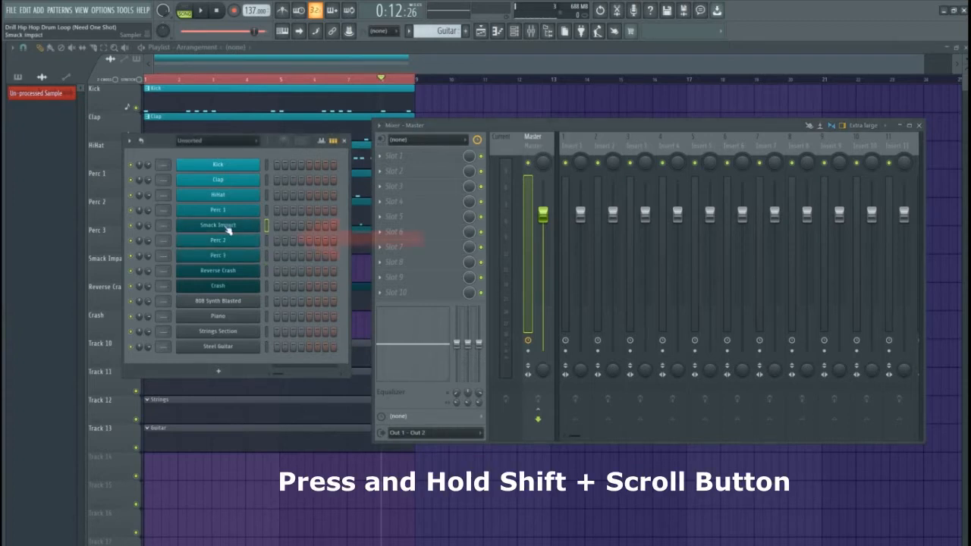
shift+scroll(228, 231, down, 1)
shift+scroll(229, 245, down, 1)
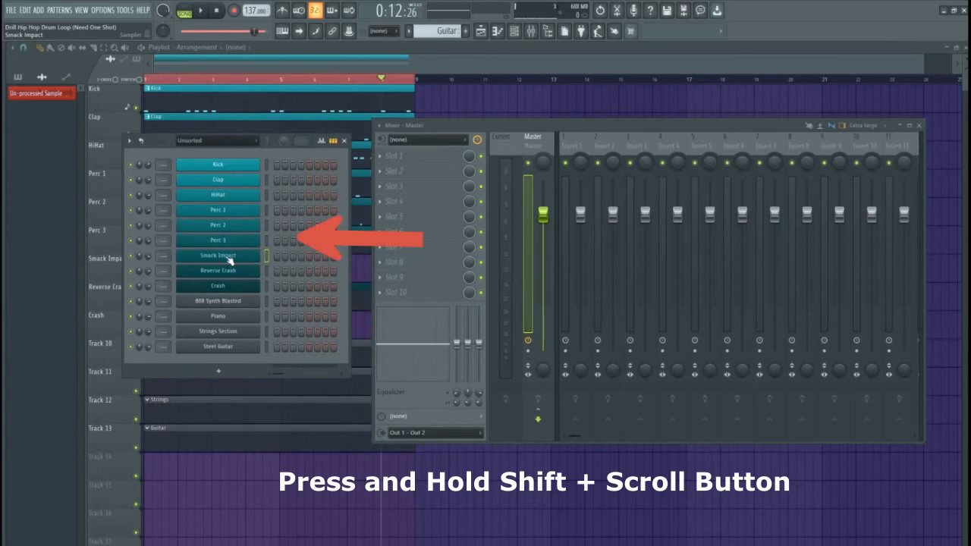
drag(269, 166, 269, 288)
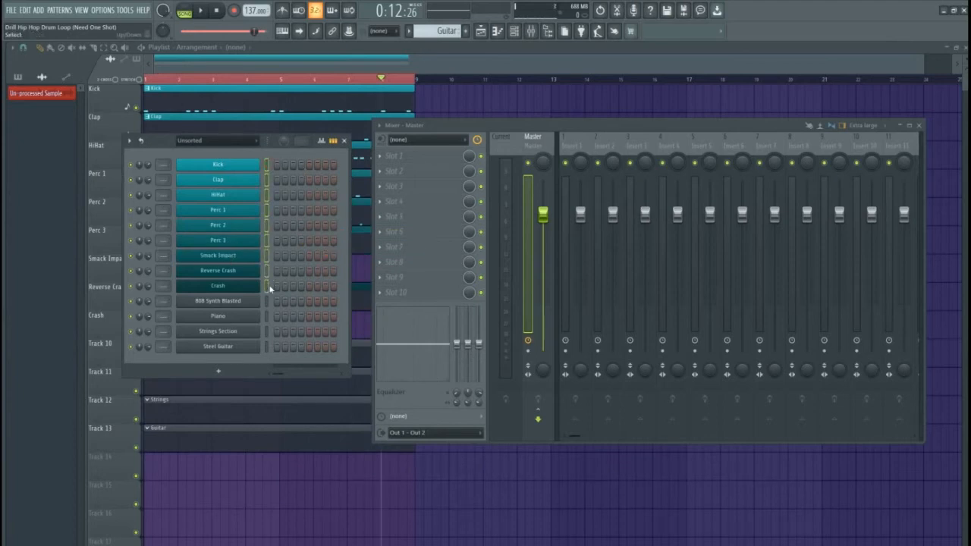
Link the nine drum channels to consecutive mixer inserts starting at Insert 1 (Ctrl+Shift+L)
click(577, 139)
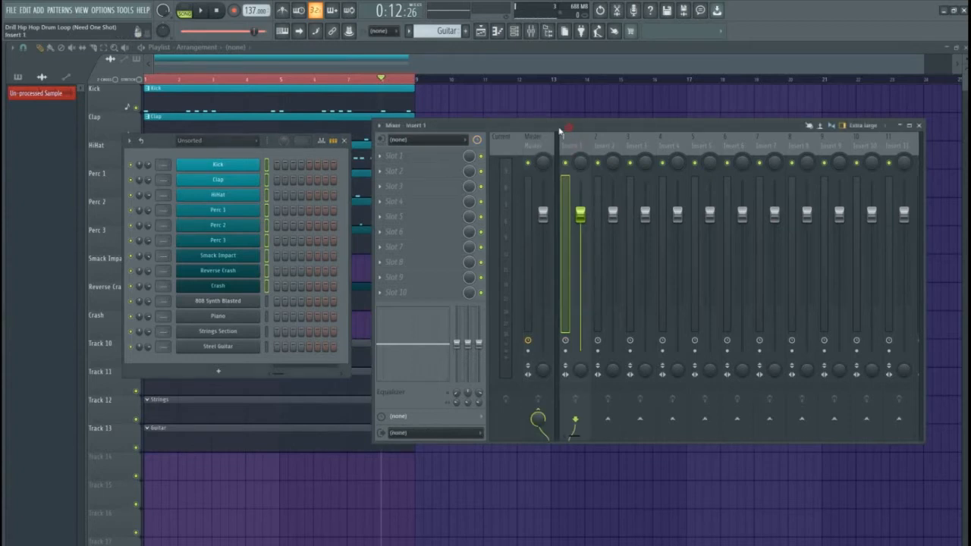
drag(560, 129, 528, 128)
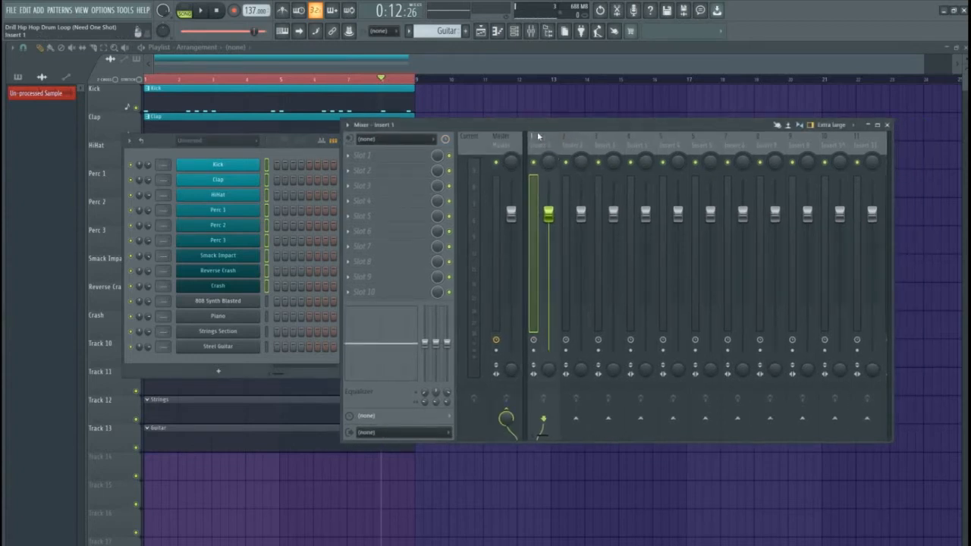
drag(536, 125, 548, 116)
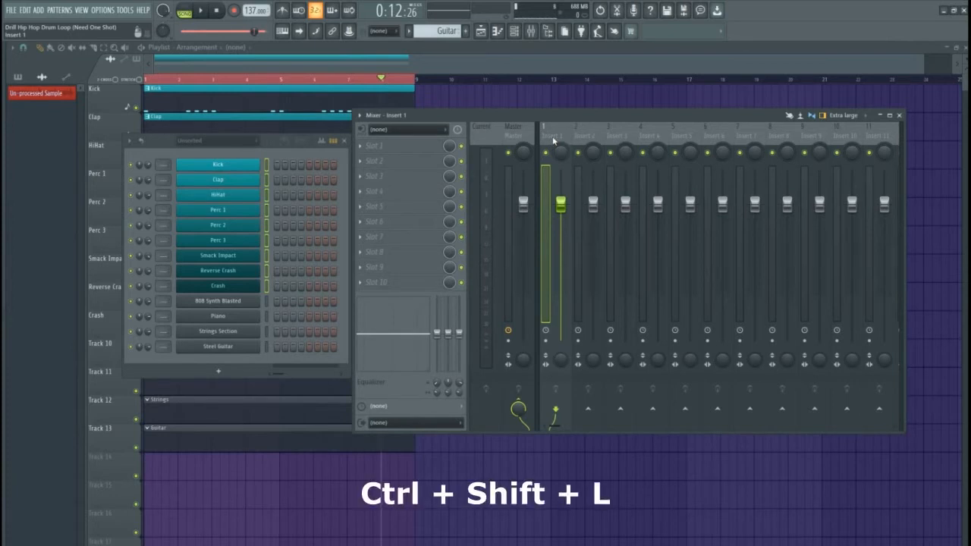
key(ctrl+shift+l)
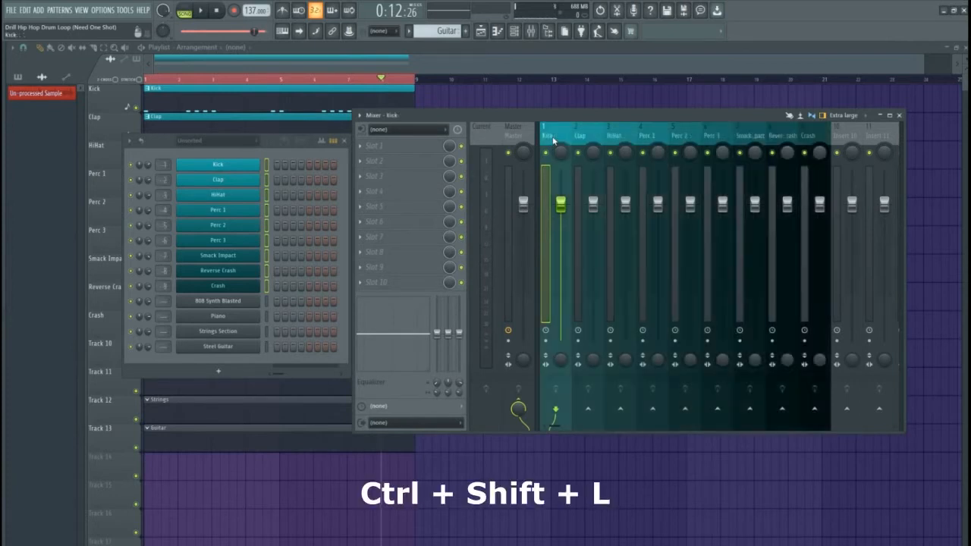
Play the song to check meters on the new Kick-to-Crash mixer tracks
drag(553, 139, 804, 134)
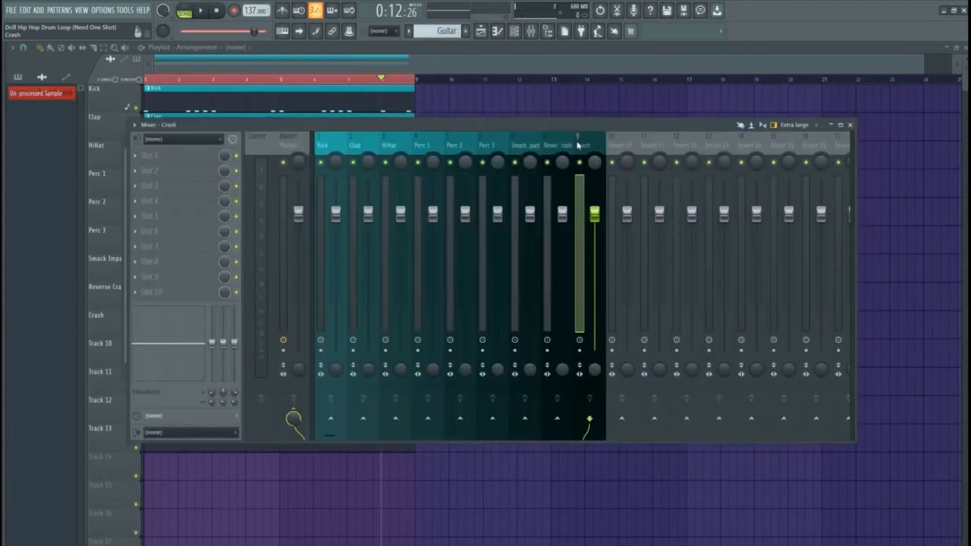
click(336, 147)
click(356, 148)
key(space)
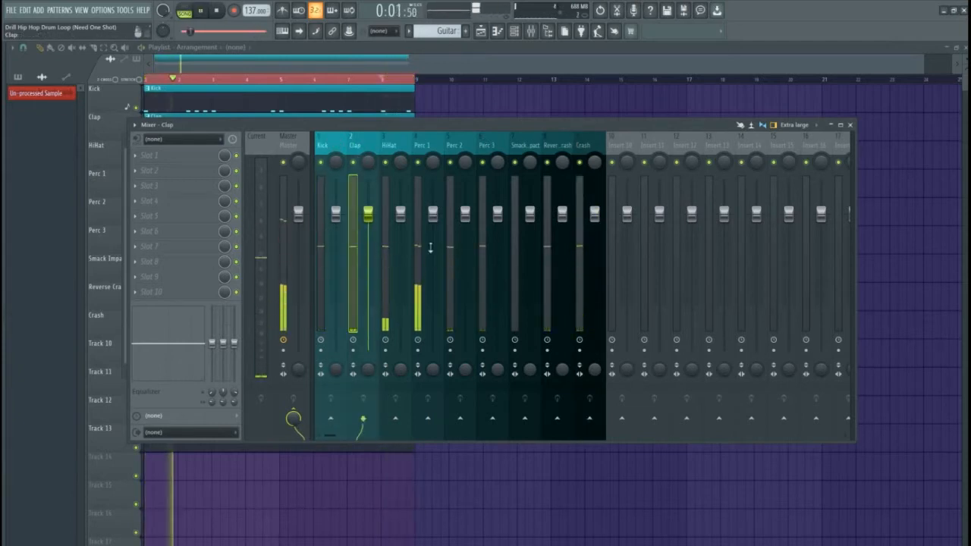
key(space)
drag(419, 145, 337, 147)
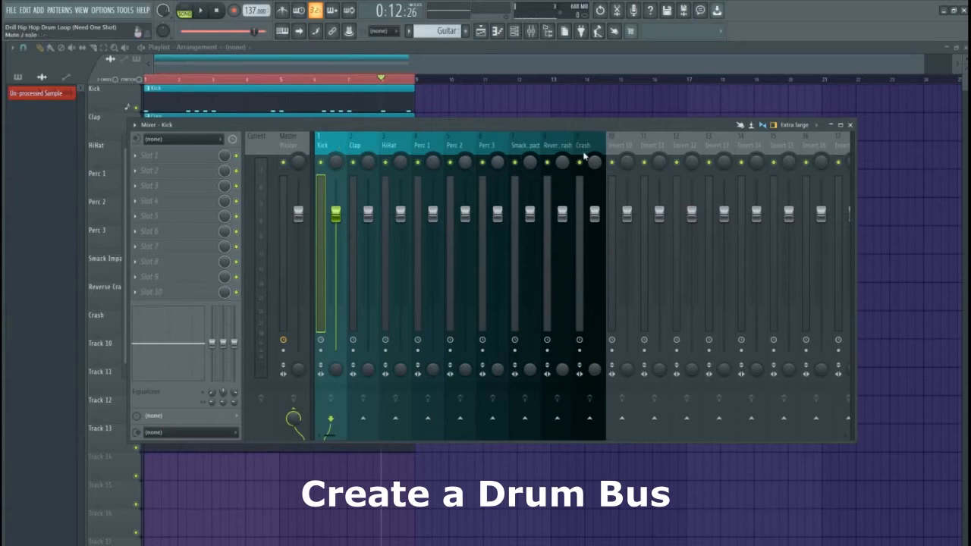
Pick Insert 10 as the drum bus and select the Kick through Crash tracks
click(611, 144)
click(647, 144)
click(704, 146)
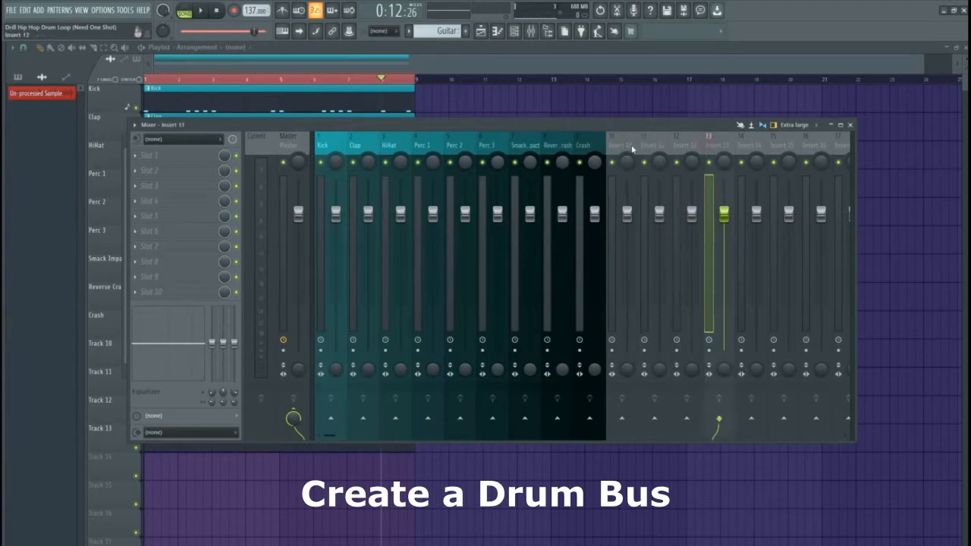
click(624, 148)
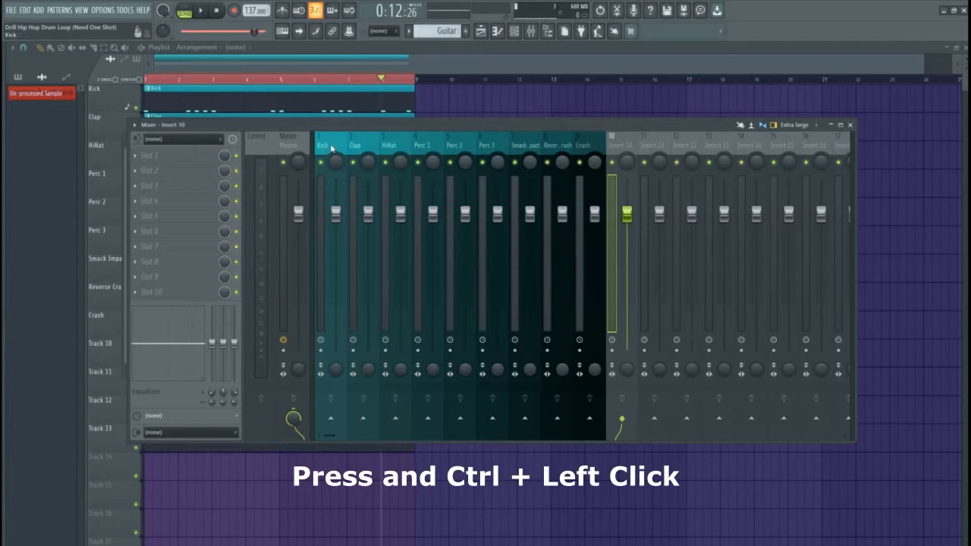
drag(328, 146, 447, 146)
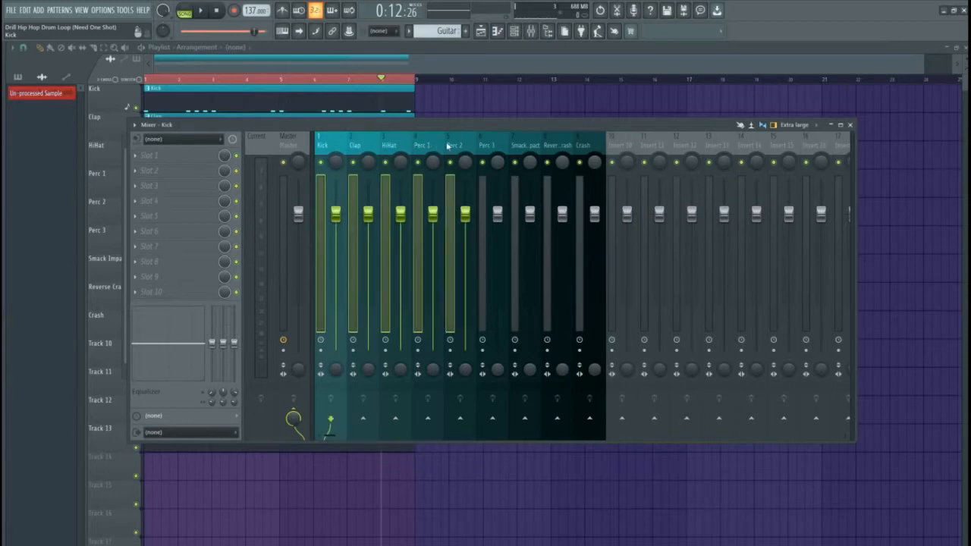
drag(482, 146, 583, 145)
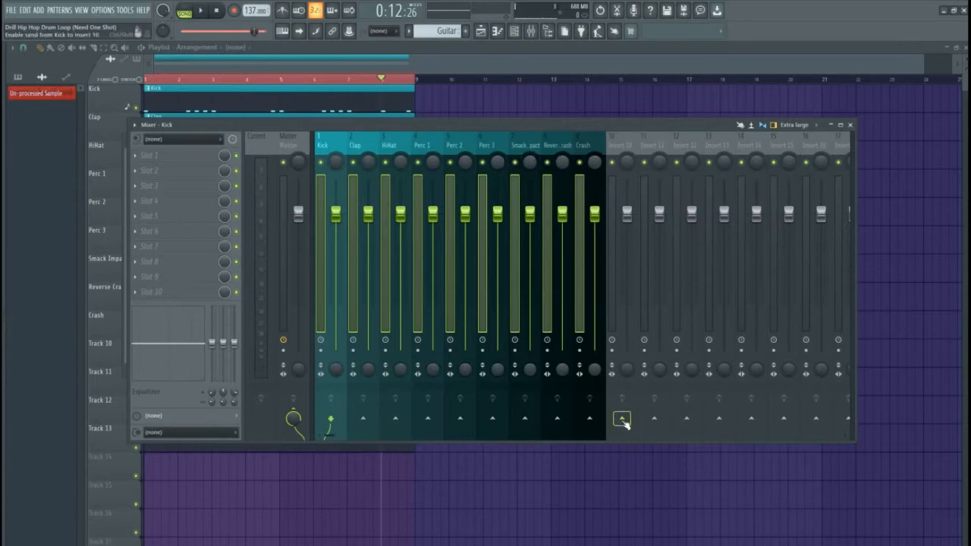
Route the selected drum tracks only to Insert 10 and verify their routing
right_click(619, 421)
click(659, 436)
click(577, 149)
click(358, 141)
click(329, 143)
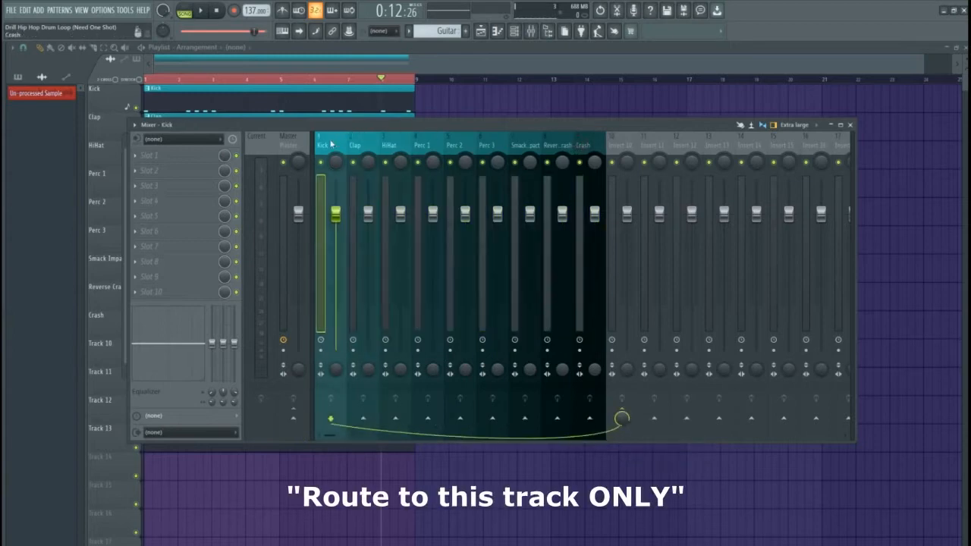
click(456, 150)
Rename Insert 10 to 'Drum Bus'
right_click(619, 147)
click(666, 141)
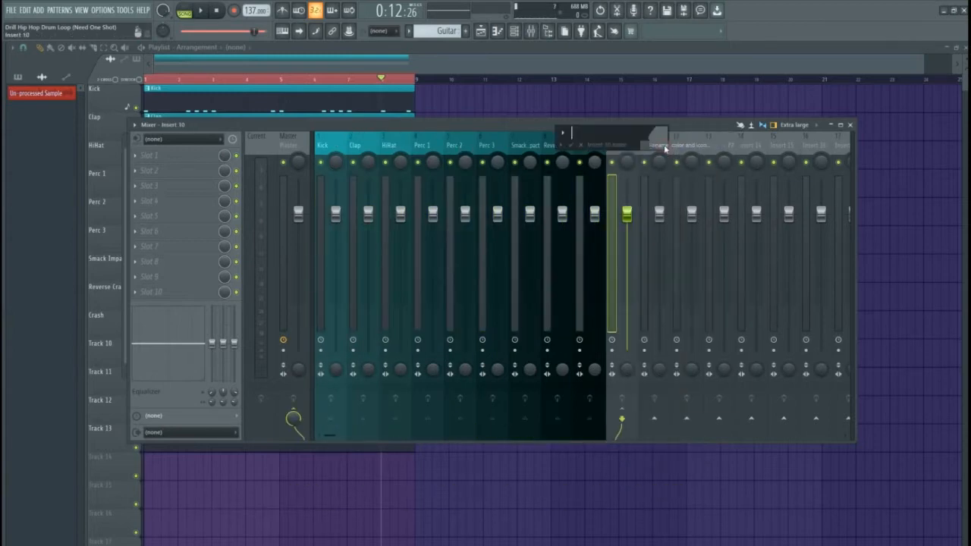
text(Drum )
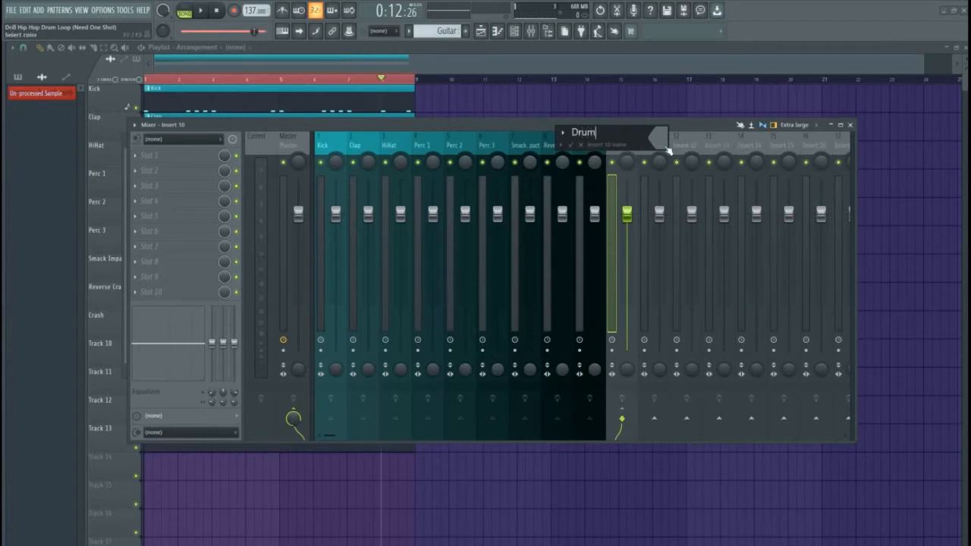
text(Bus)
key(Return)
Colour the Drum Bus track black
right_click(643, 149)
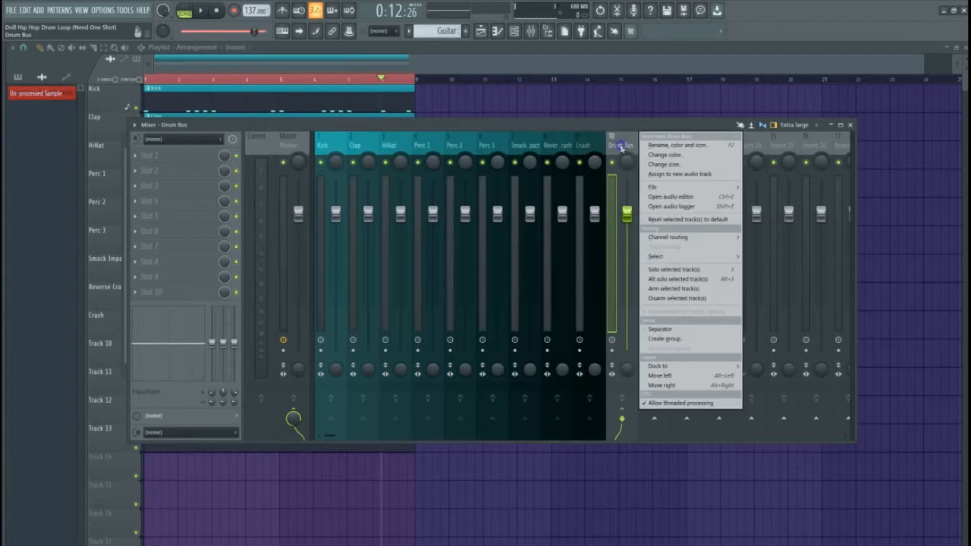
click(660, 162)
click(682, 180)
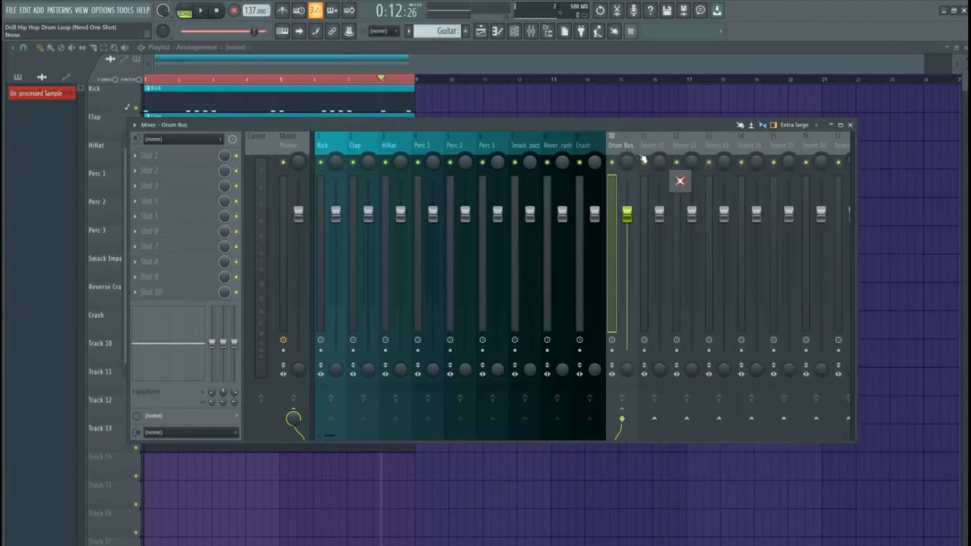
right_click(617, 143)
click(657, 156)
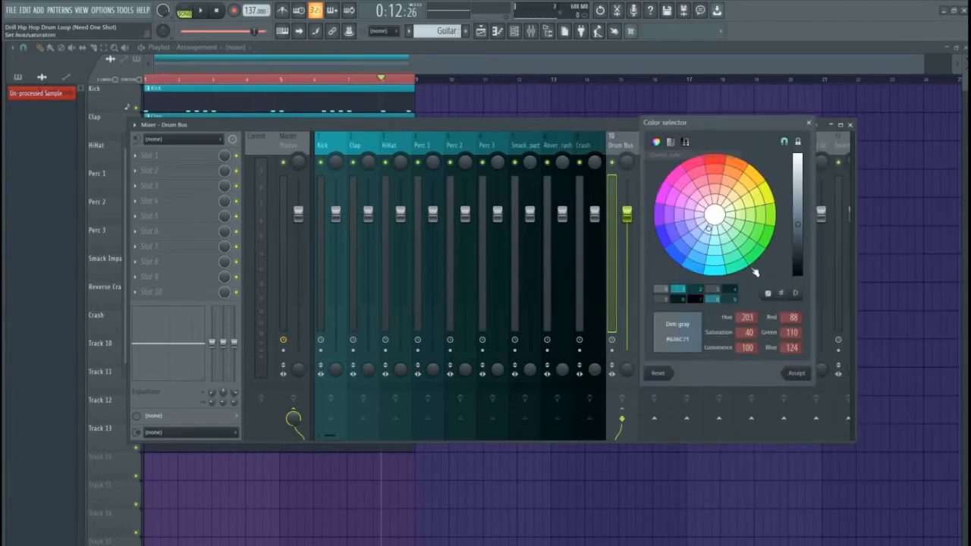
click(798, 274)
click(795, 373)
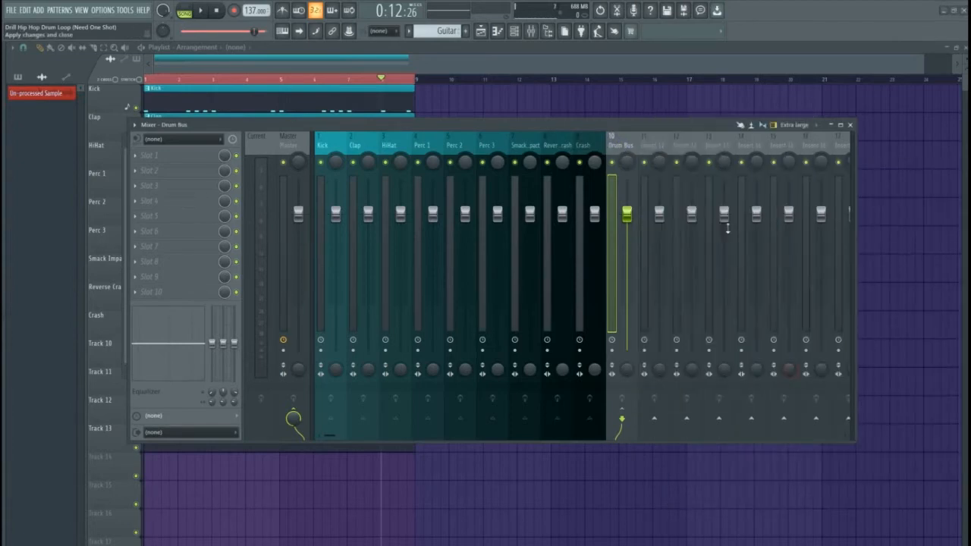
Add a separator gap after the Drum Bus track
right_click(620, 145)
click(657, 331)
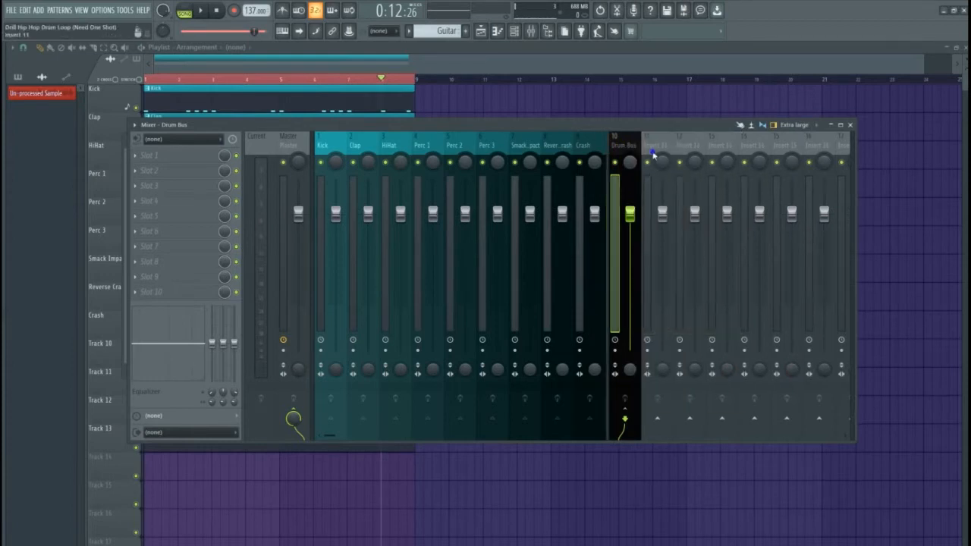
right_click(655, 145)
click(687, 330)
Verify the drum tracks feed Drum Bus and Drum Bus outputs to Master
click(562, 145)
click(626, 417)
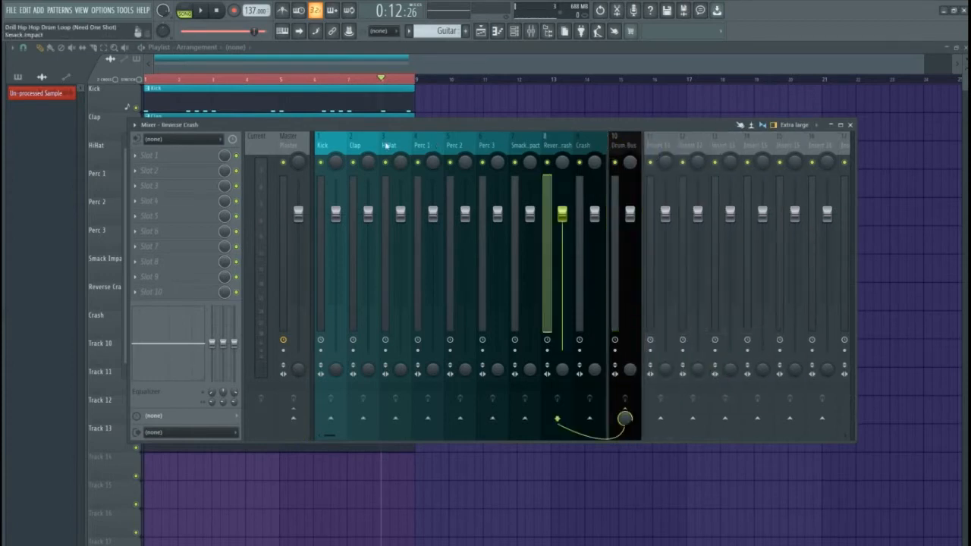
click(330, 145)
click(524, 145)
click(557, 145)
click(623, 143)
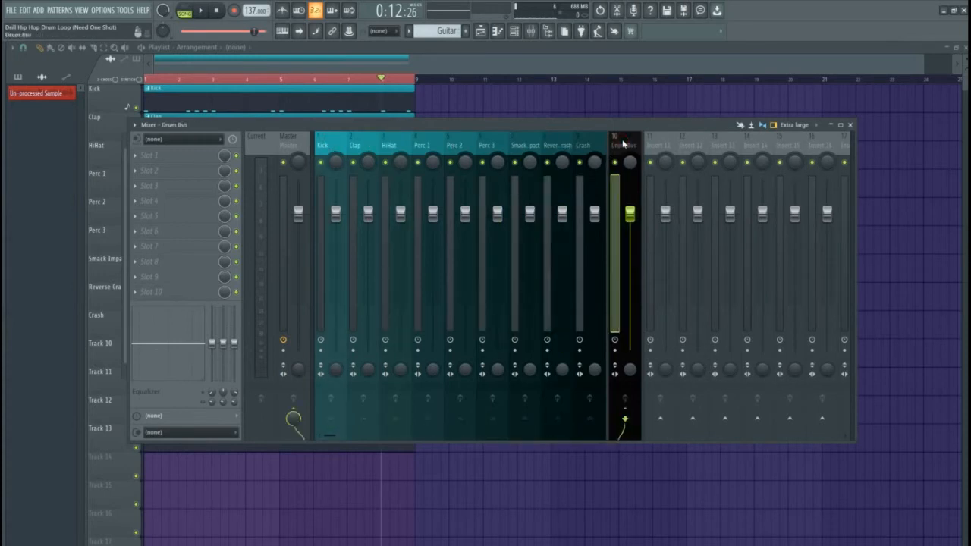
click(566, 144)
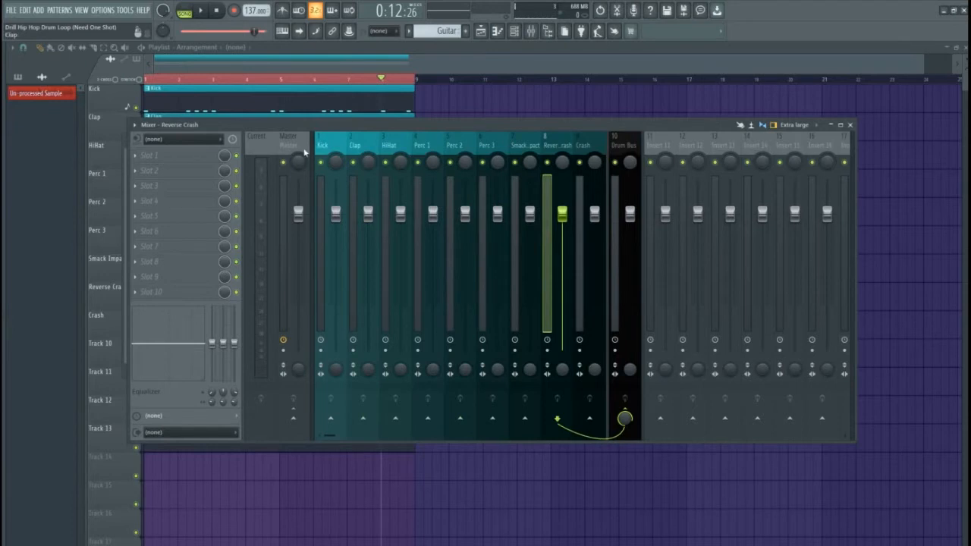
click(626, 147)
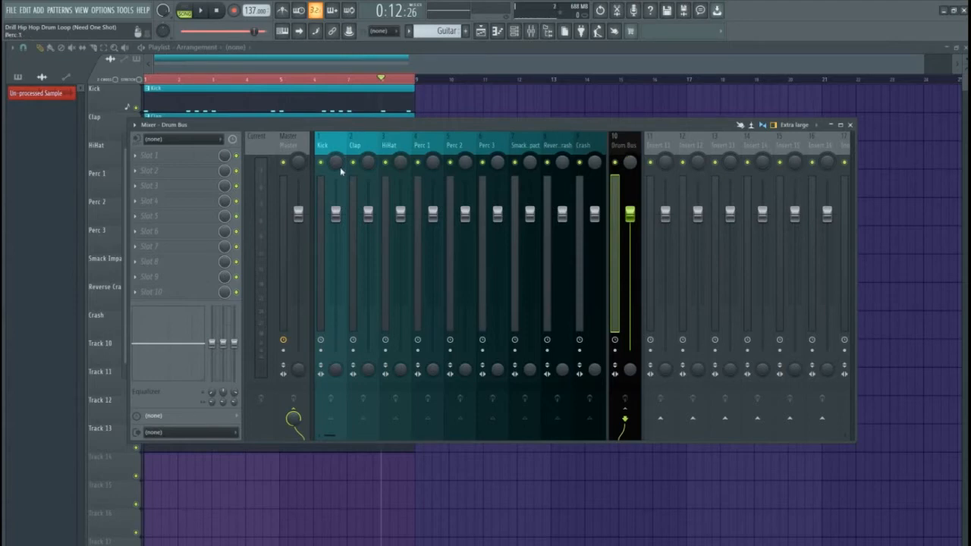
Load 1. Kick (Smoother) from Beat Mixing Presets Bundle > 1. Kicks onto the Kick track
drag(321, 122, 310, 114)
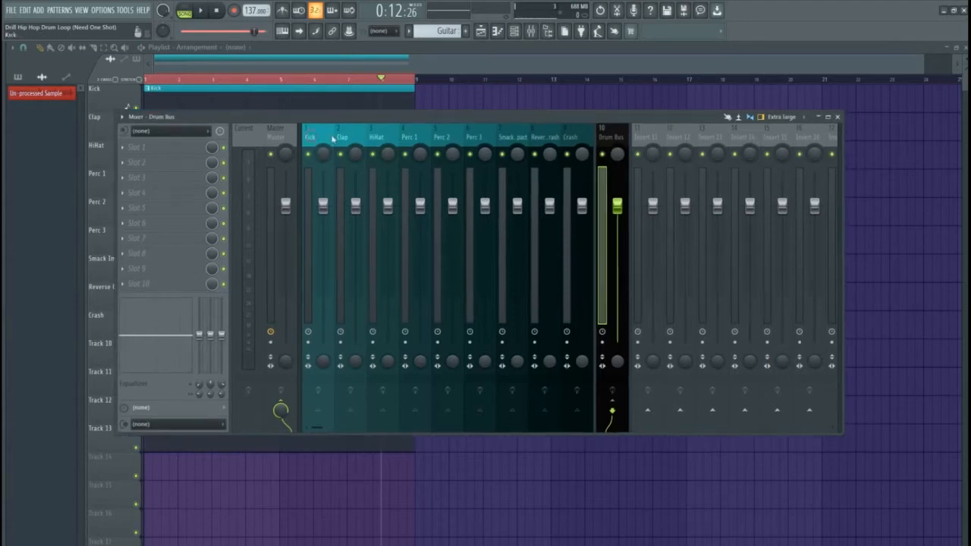
click(311, 137)
click(68, 545)
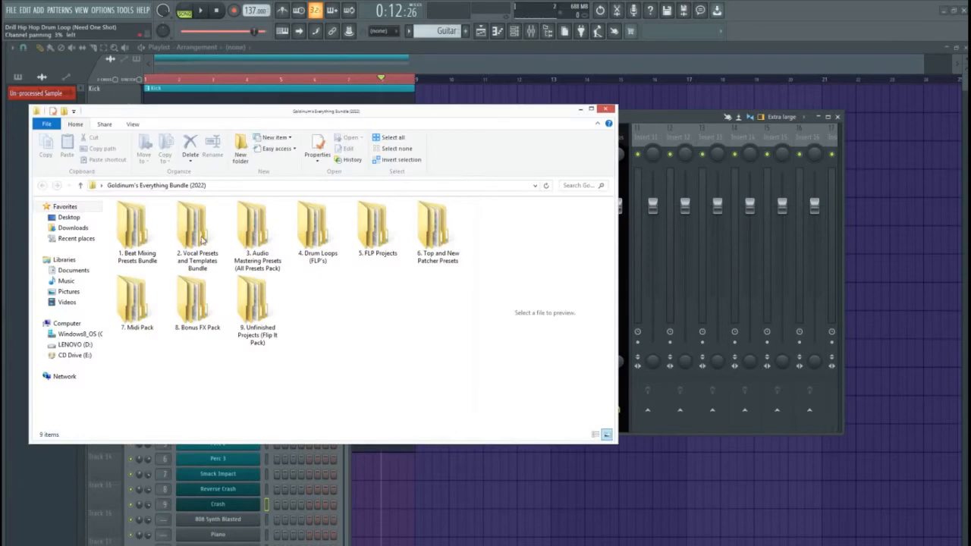
drag(186, 117, 601, 111)
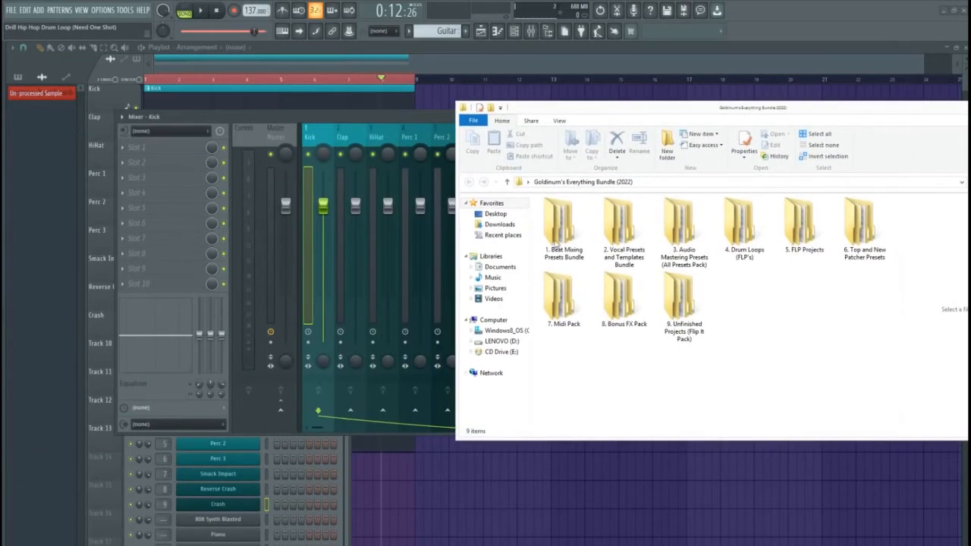
double_click(565, 237)
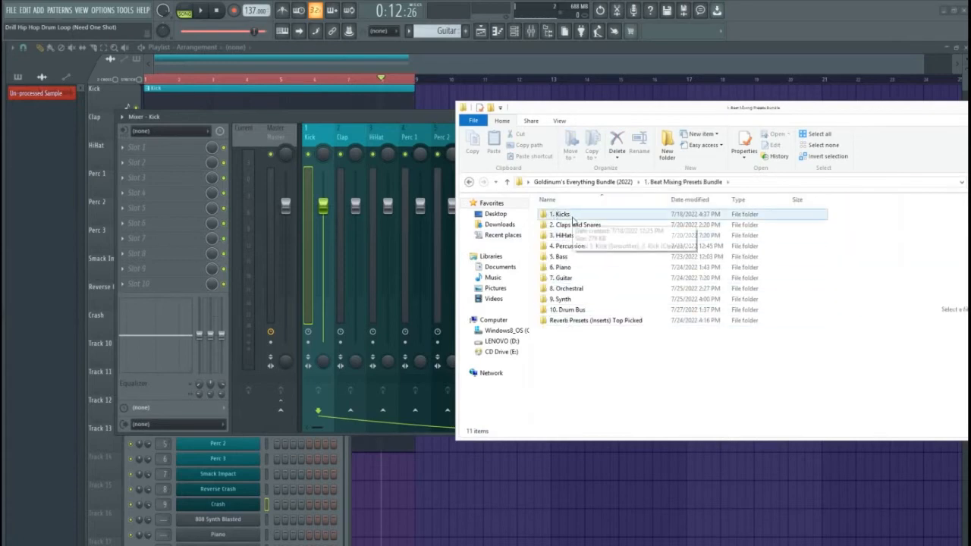
double_click(568, 215)
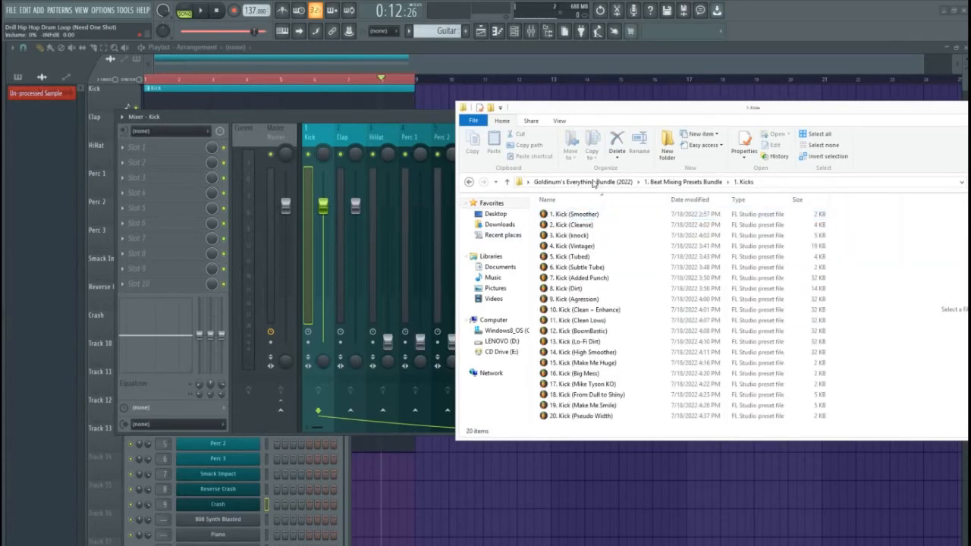
drag(573, 214, 319, 140)
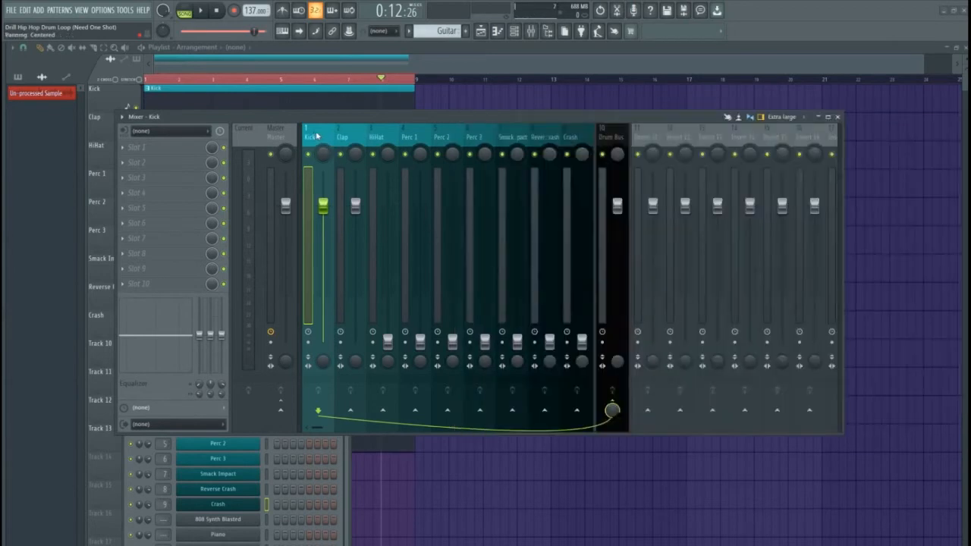
Play the loop to audition the smoother kick processing
key(space)
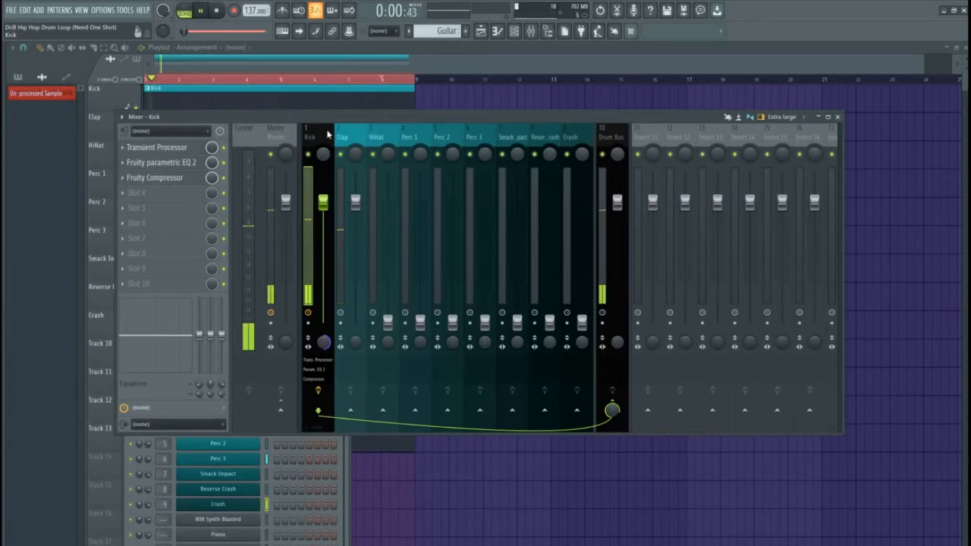
key(space)
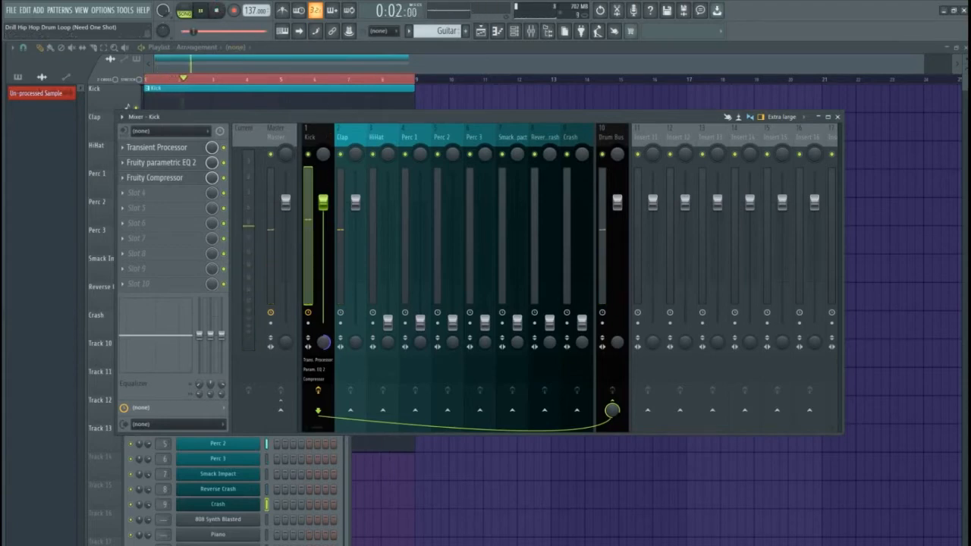
key(alt+Tab)
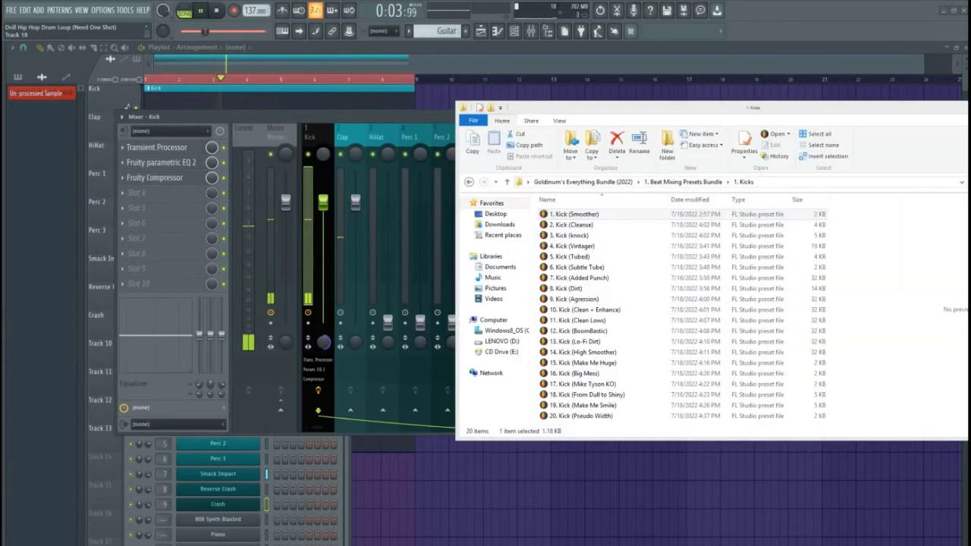
Swap the Kick track's preset for 5. Kick (Tubed) and audition the loop
click(576, 236)
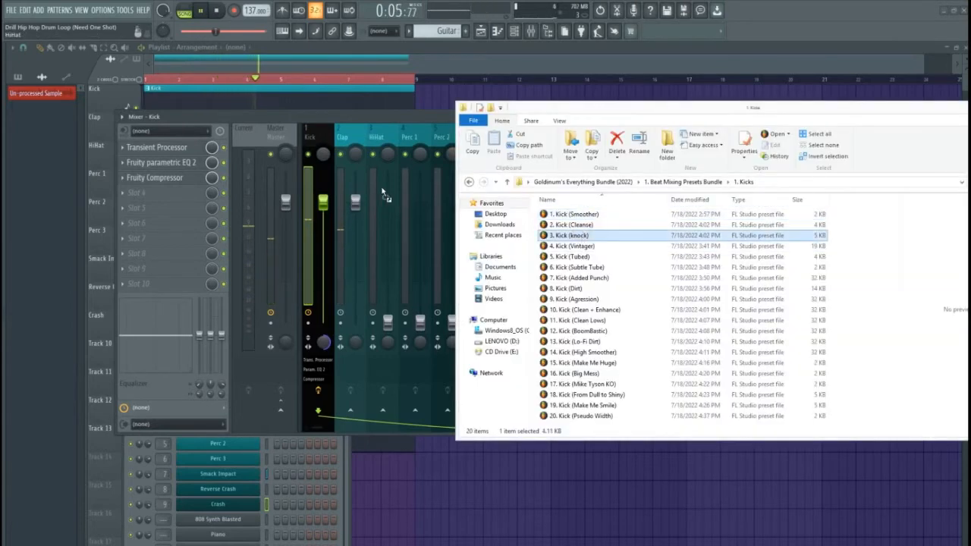
click(317, 141)
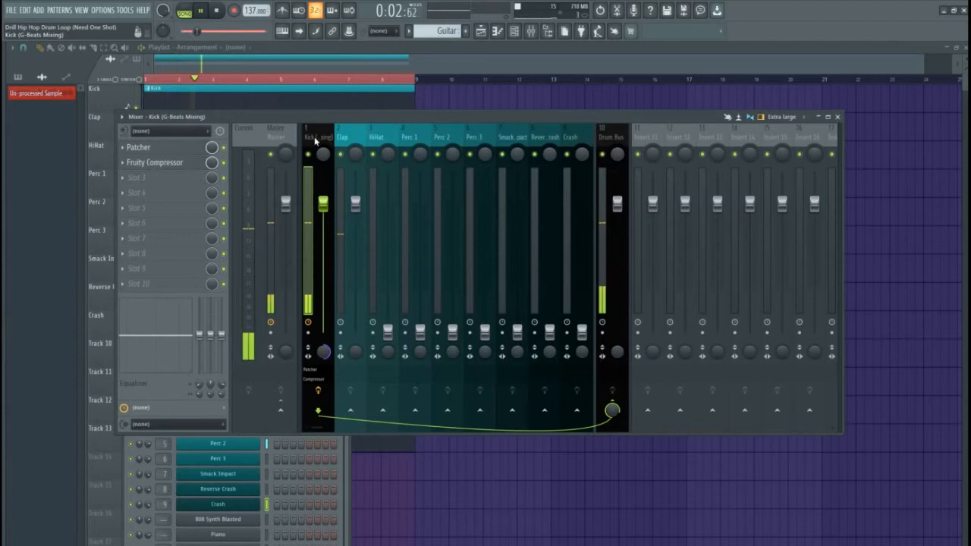
key(space)
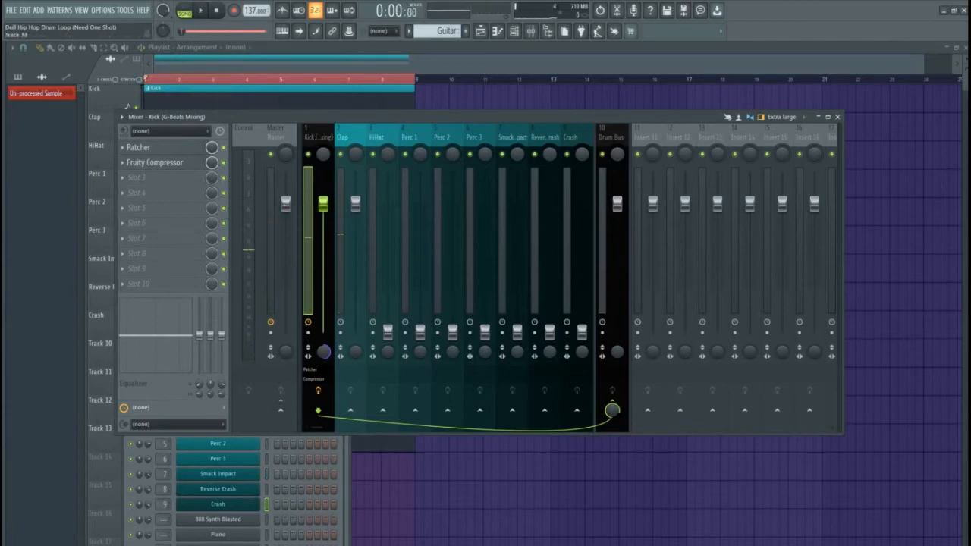
key(alt+Tab)
drag(582, 257, 321, 142)
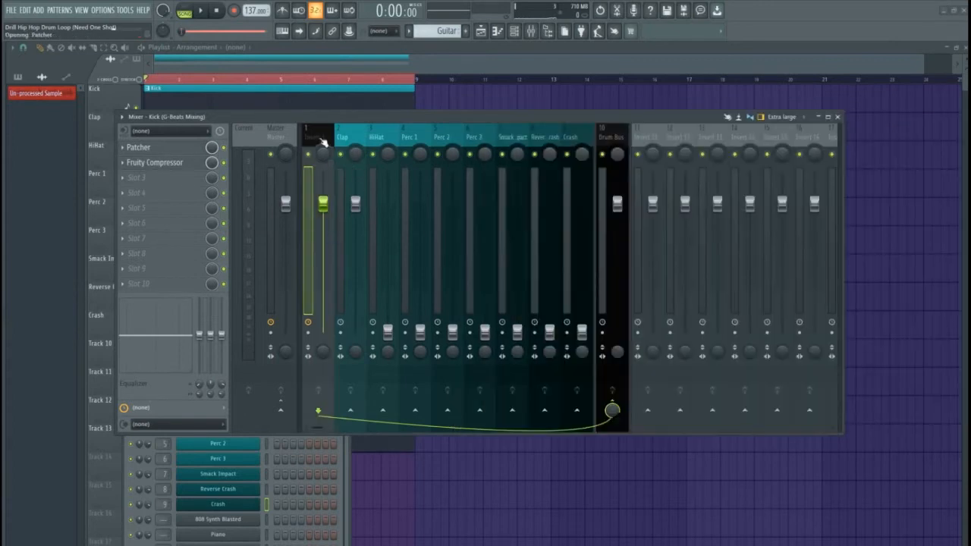
key(space)
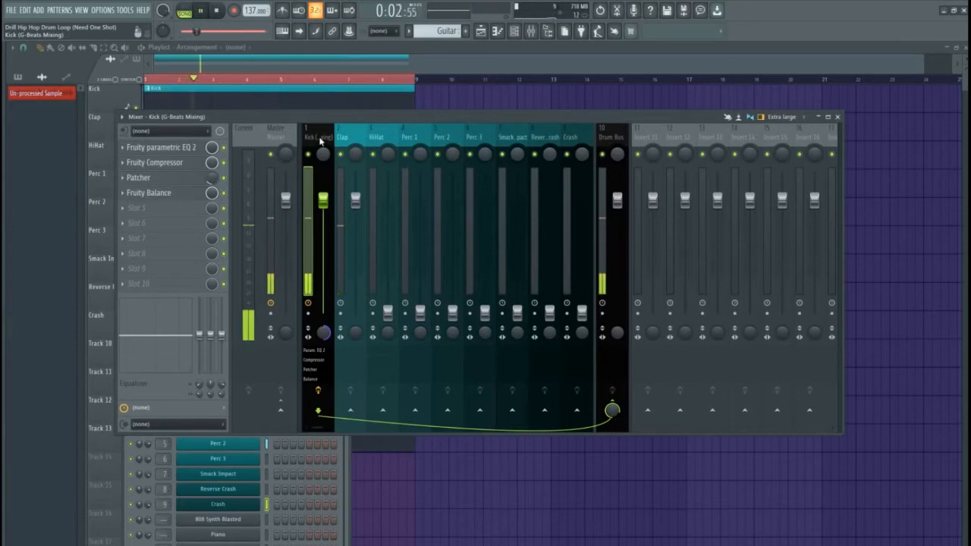
key(space)
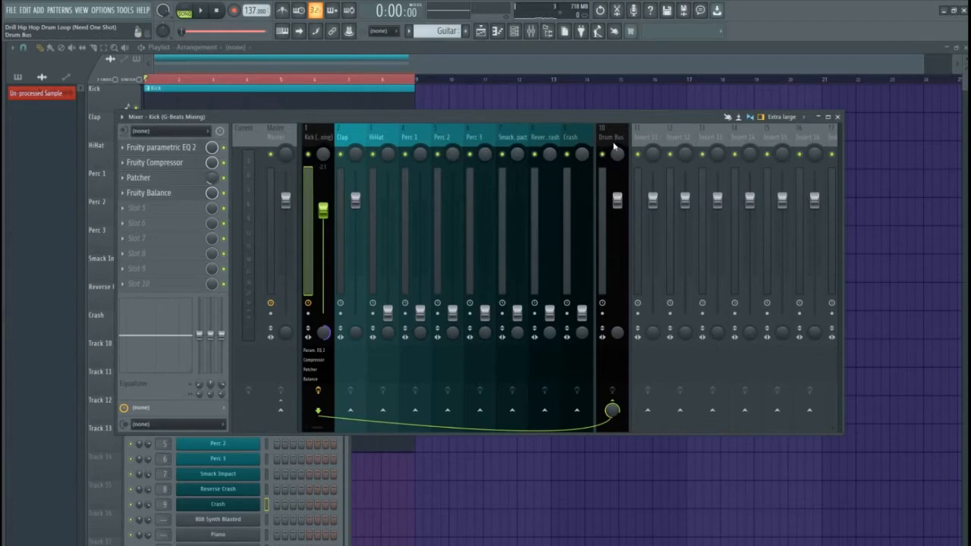
Load a Clap Snare preset from 2. Claps and Snares onto the Snare/Clap track and play
click(351, 140)
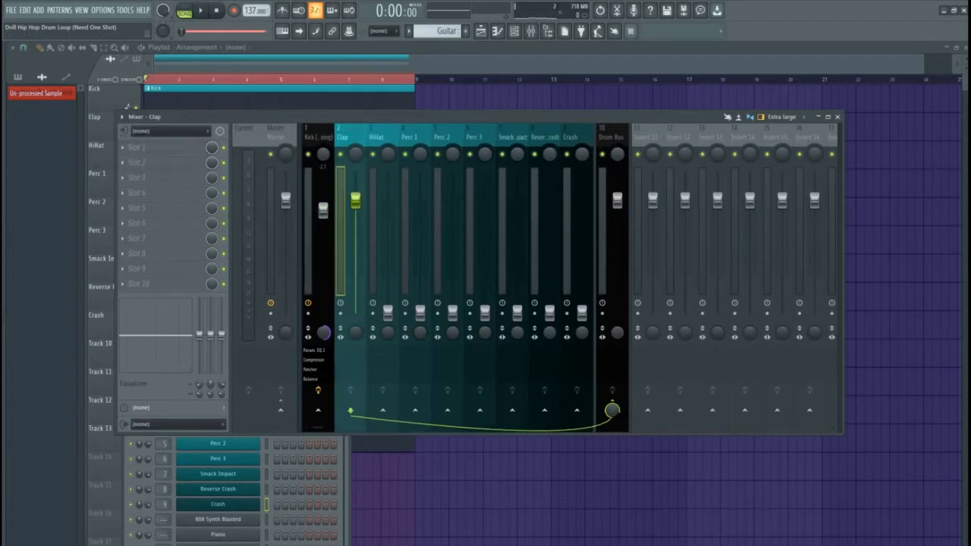
key(alt+Tab)
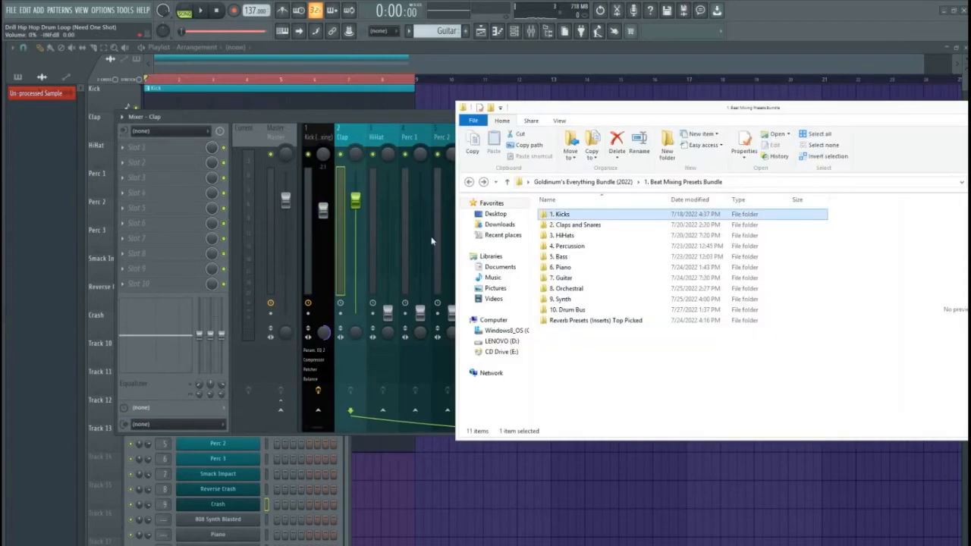
double_click(573, 225)
click(588, 278)
drag(580, 245, 356, 143)
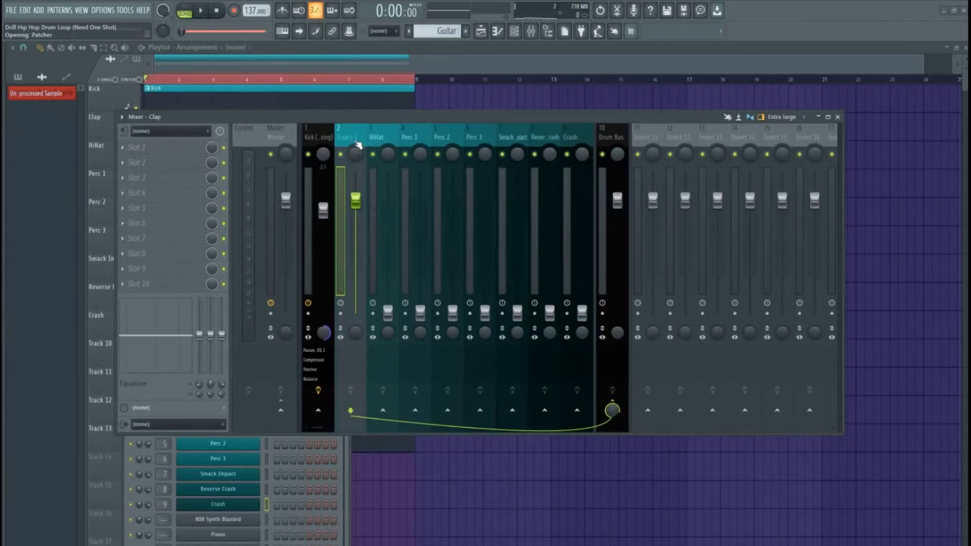
key(space)
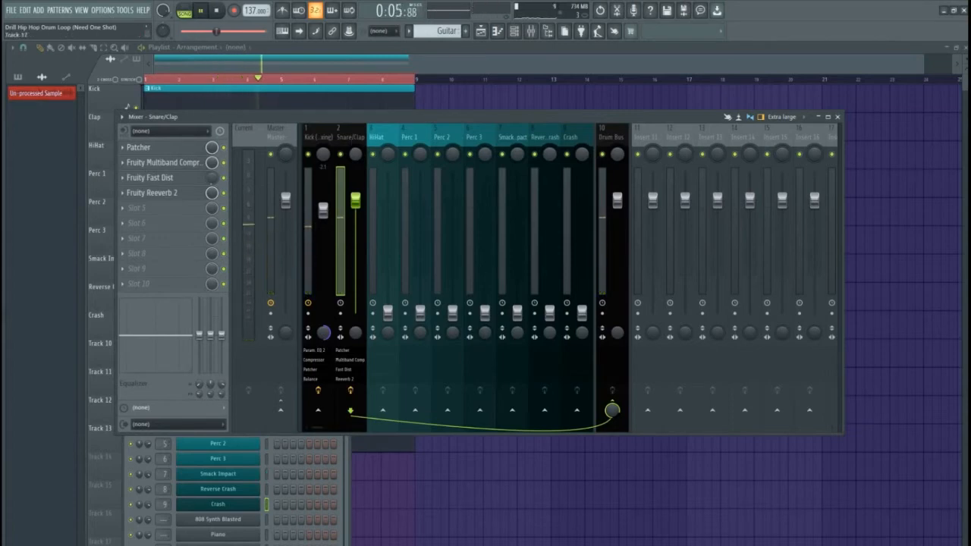
Load Clap Snare (Warmth) instead and set the Snare/Clap fader to 80% (-4.8 dB)
key(alt+Tab)
drag(601, 268, 353, 140)
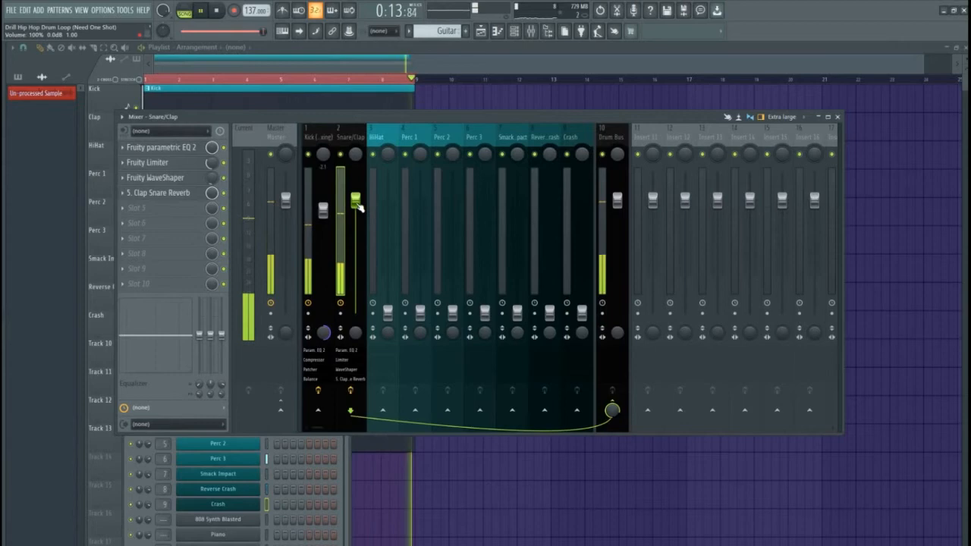
drag(356, 203, 359, 233)
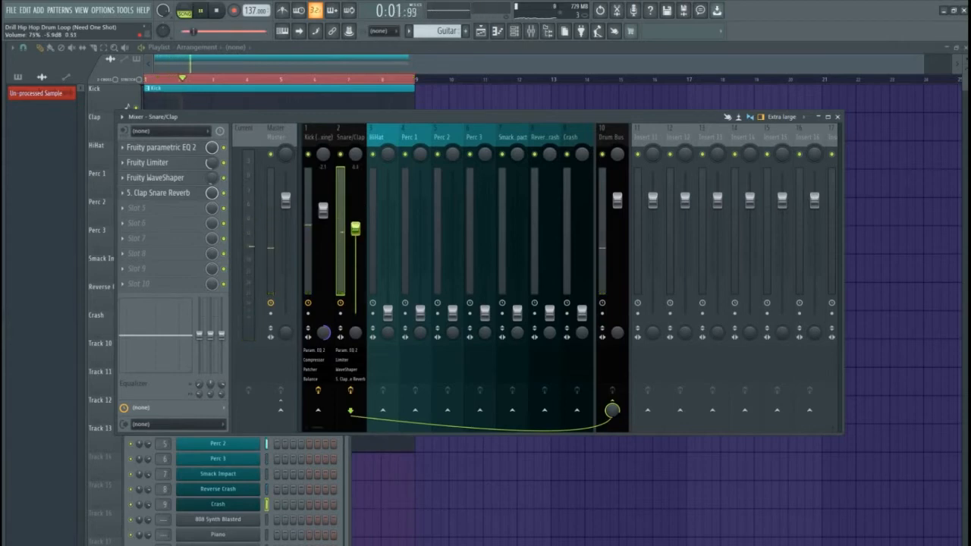
drag(357, 225, 357, 224)
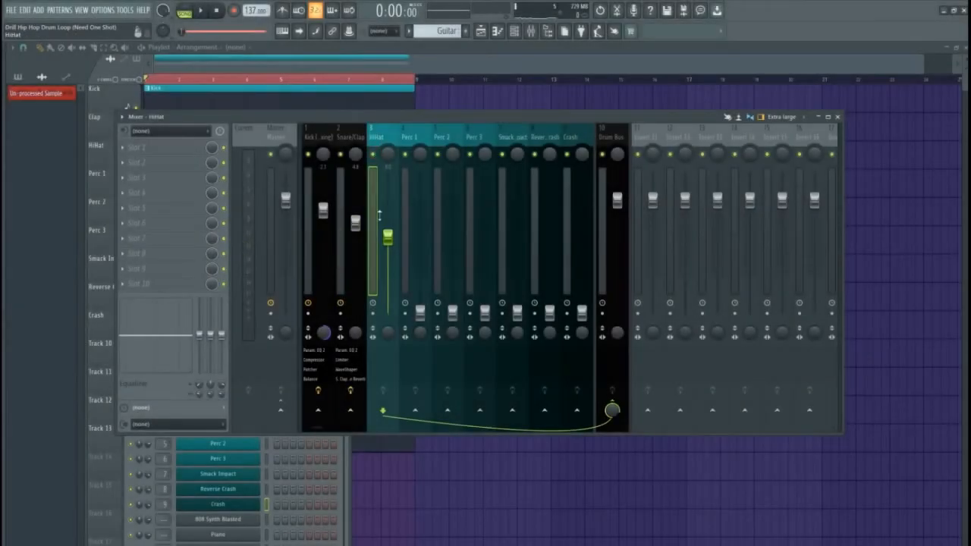
Play the rendered _Master clip on Track 20, above the Un-processed Sample on Track 21
scroll(380, 238, up, 5)
key(space)
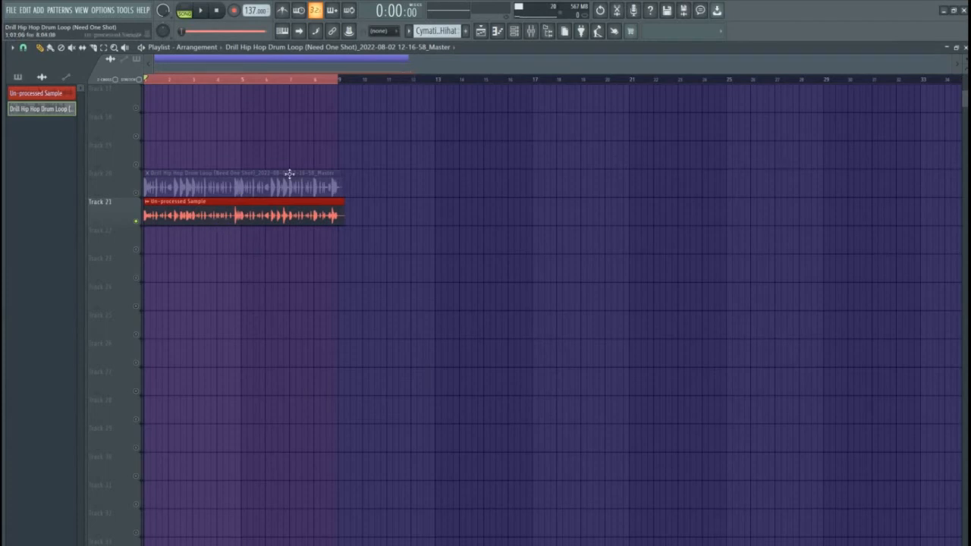
Play the unprocessed drum loop on Track 21 on its own
click(216, 212)
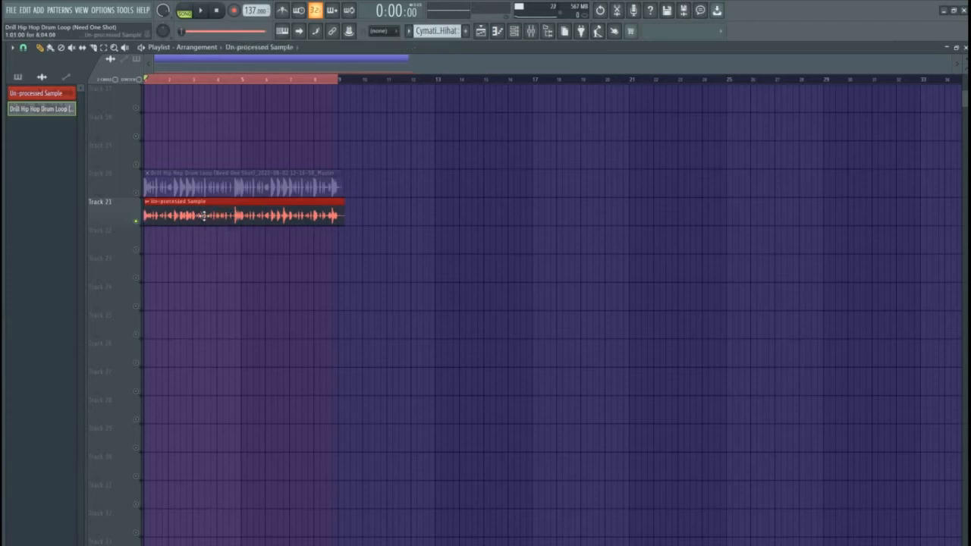
click(184, 186)
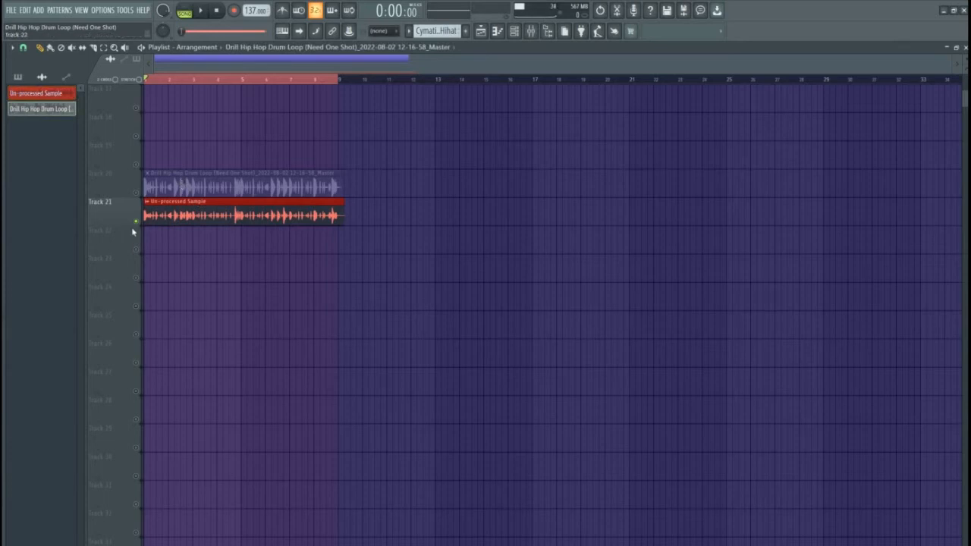
key(space)
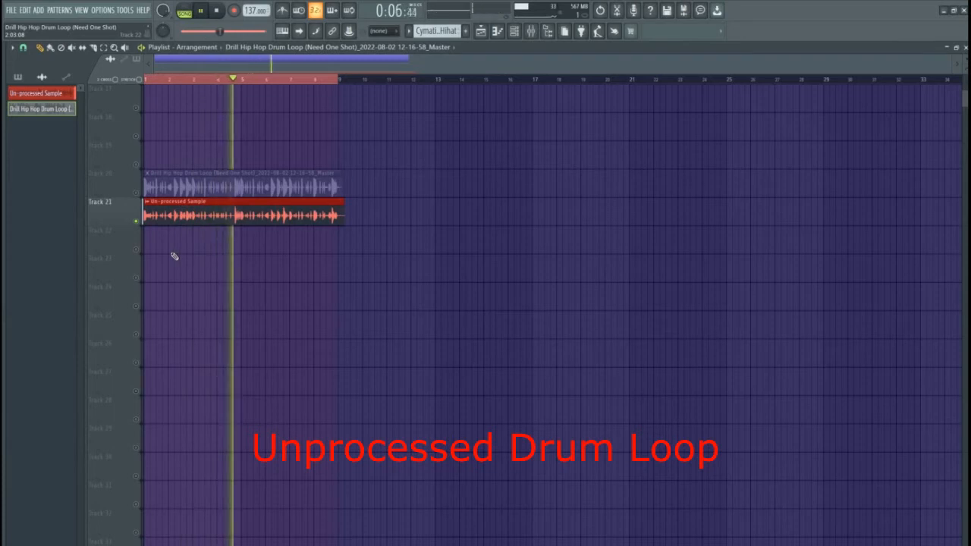
key(space)
Solo Track 20 and play the processed drum loop for comparison
right_click(137, 194)
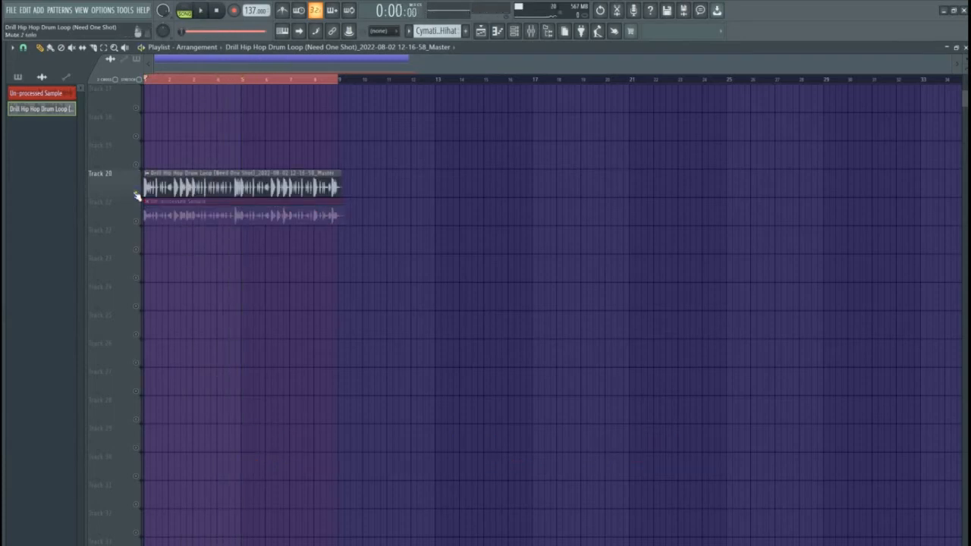
key(space)
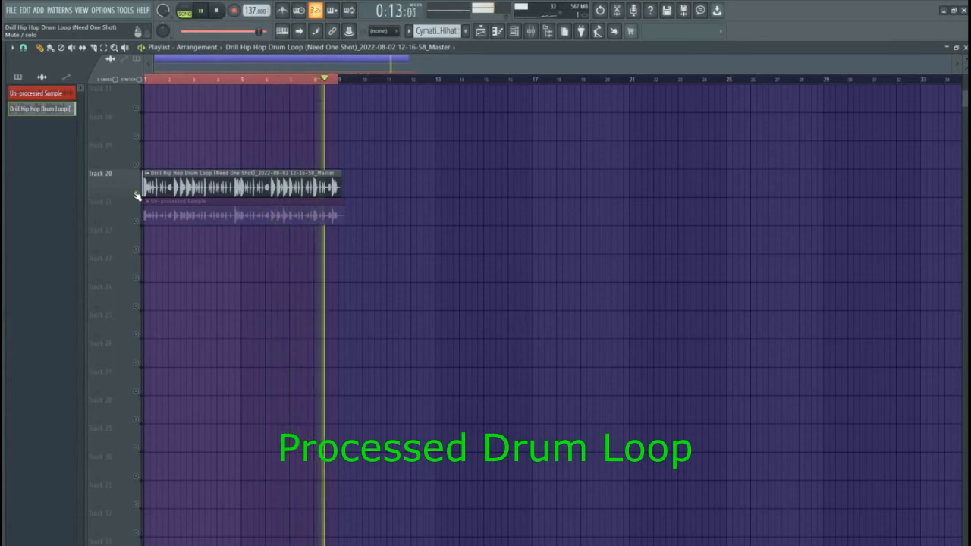
key(space)
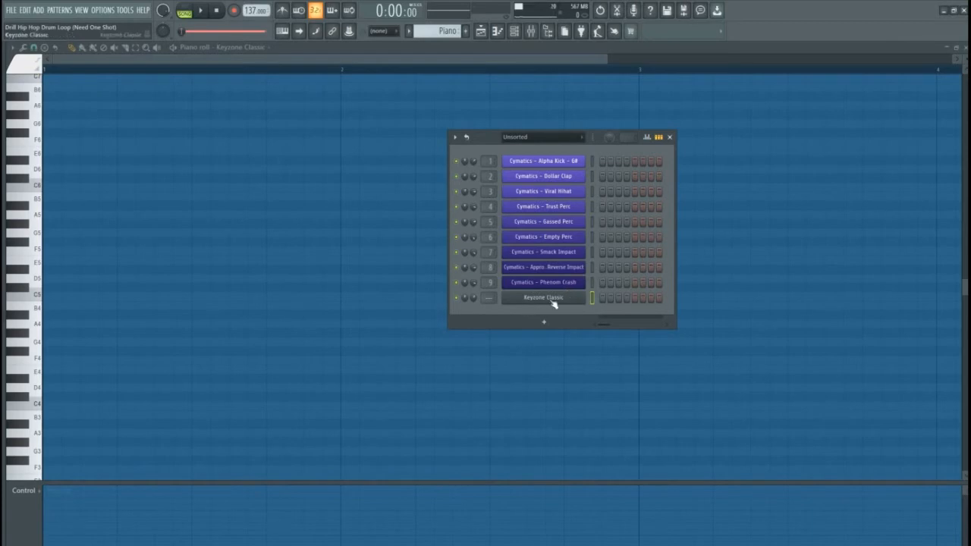
Drag 16. Chord Progression (B Minor) from 7. Midi Pack > Chord Progressions Midi Pack into the piano roll
click(124, 544)
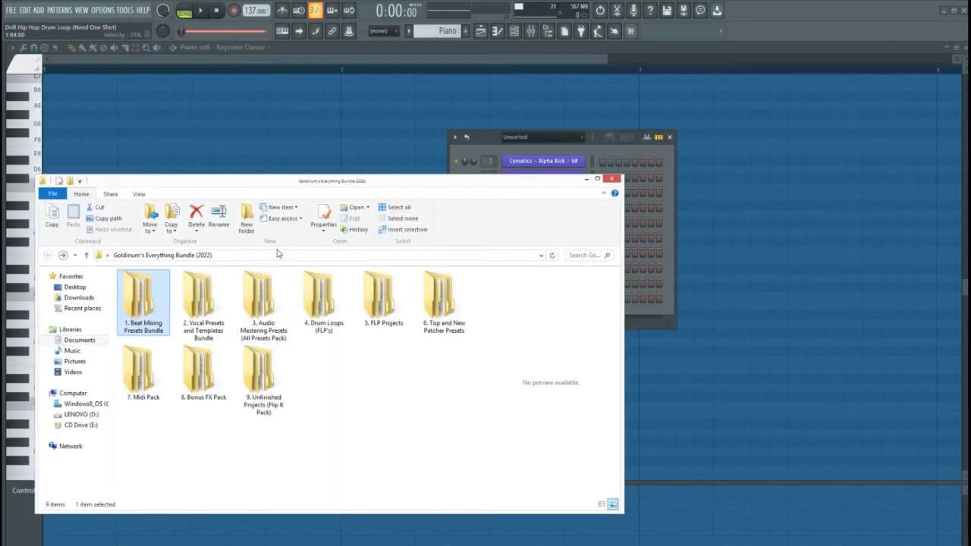
drag(166, 186, 482, 132)
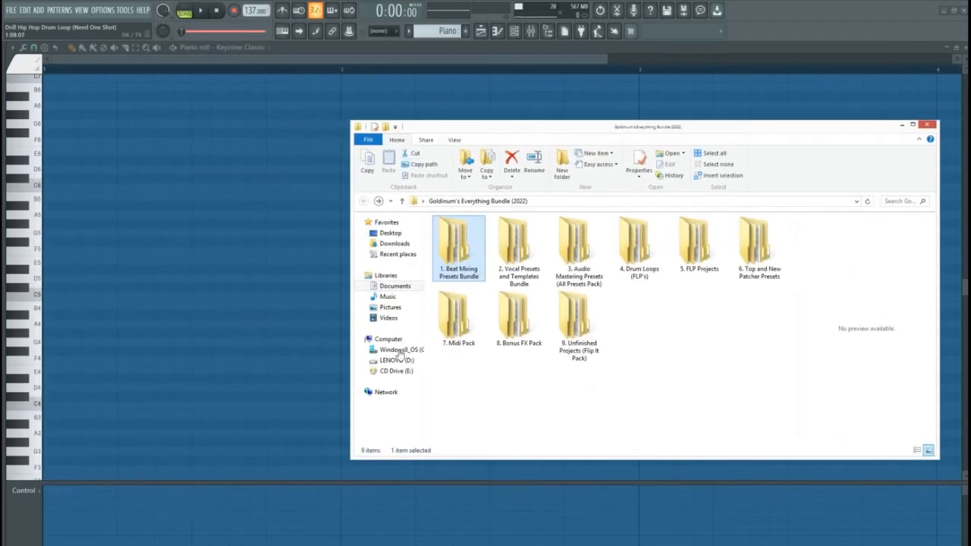
double_click(457, 340)
click(470, 236)
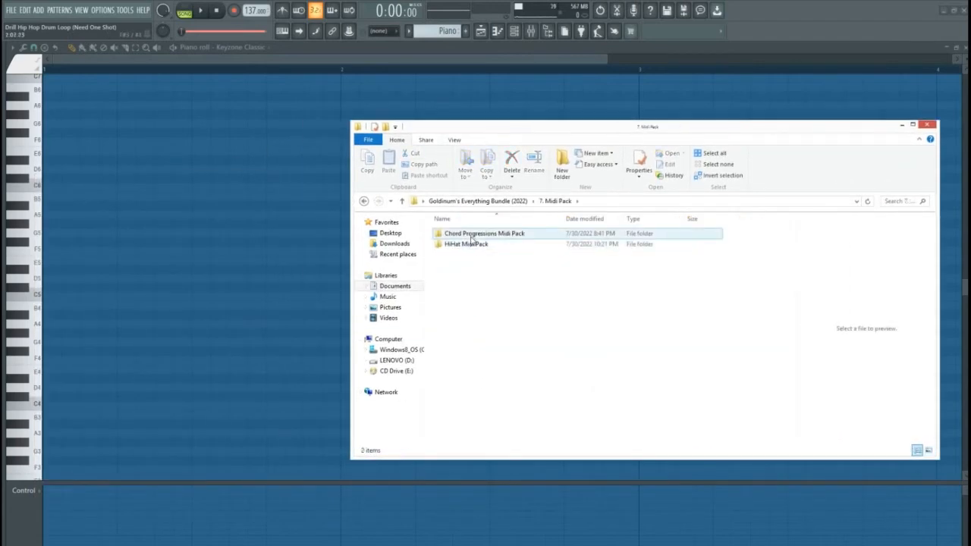
double_click(470, 235)
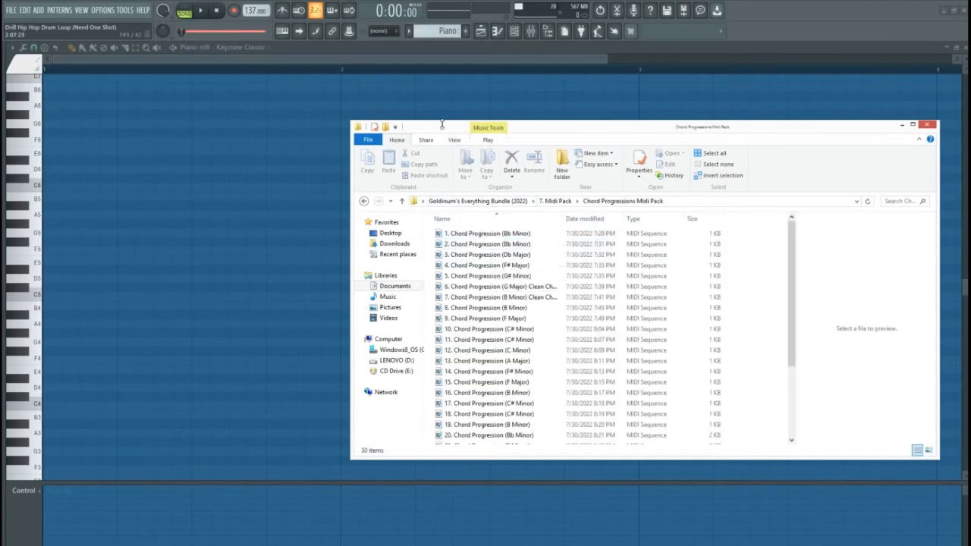
drag(437, 129, 447, 112)
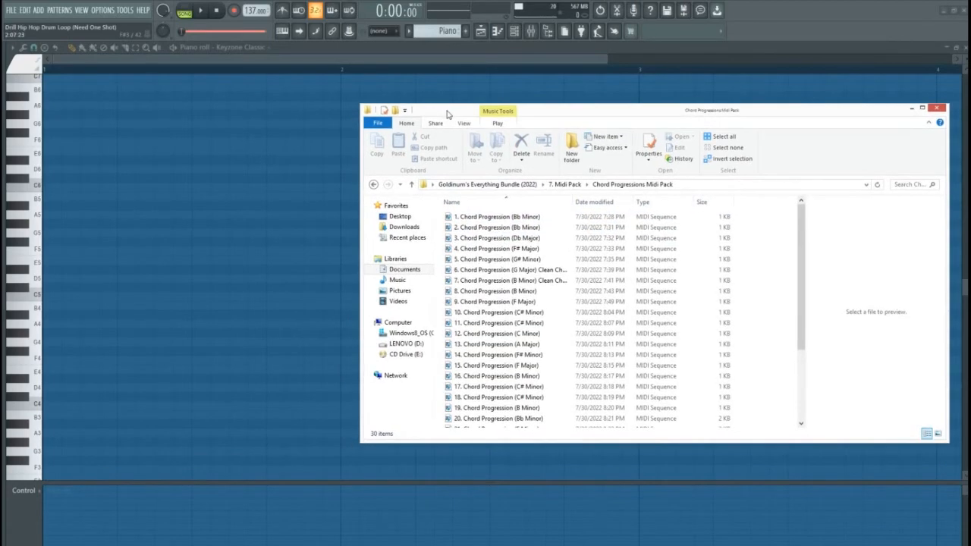
scroll(514, 319, down, 4)
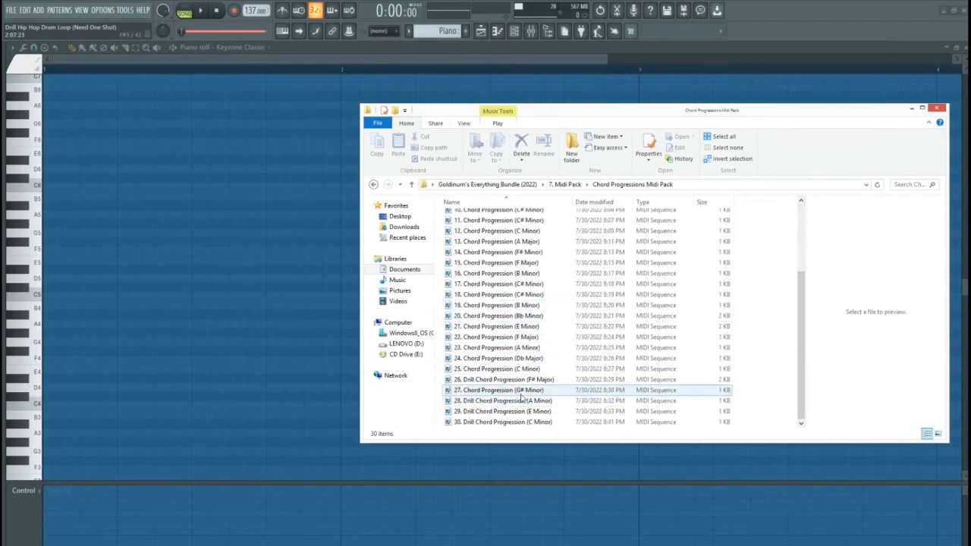
drag(497, 273, 260, 174)
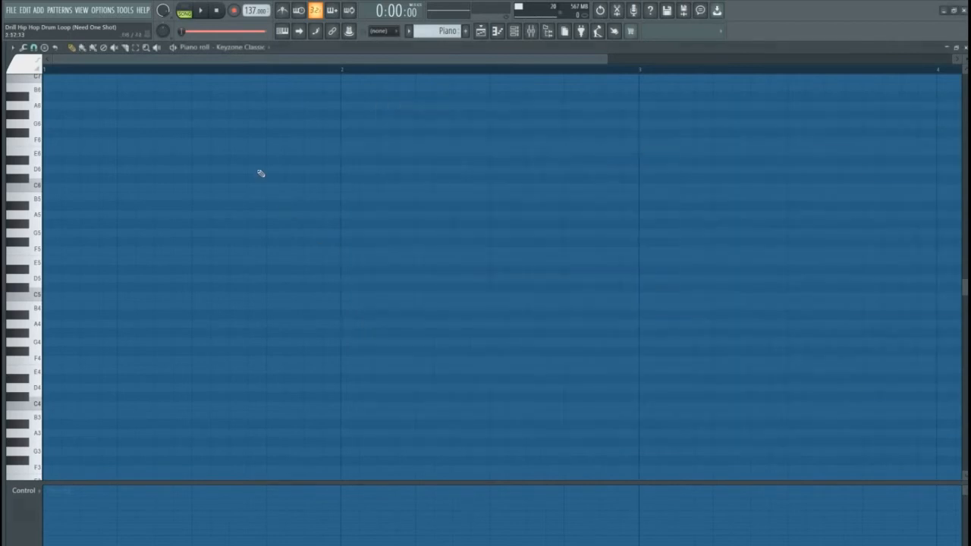
drag(283, 60, 753, 62)
Play the B Minor chords, then replace them with 28. Drill Chord Progression (A Minor)
key(space)
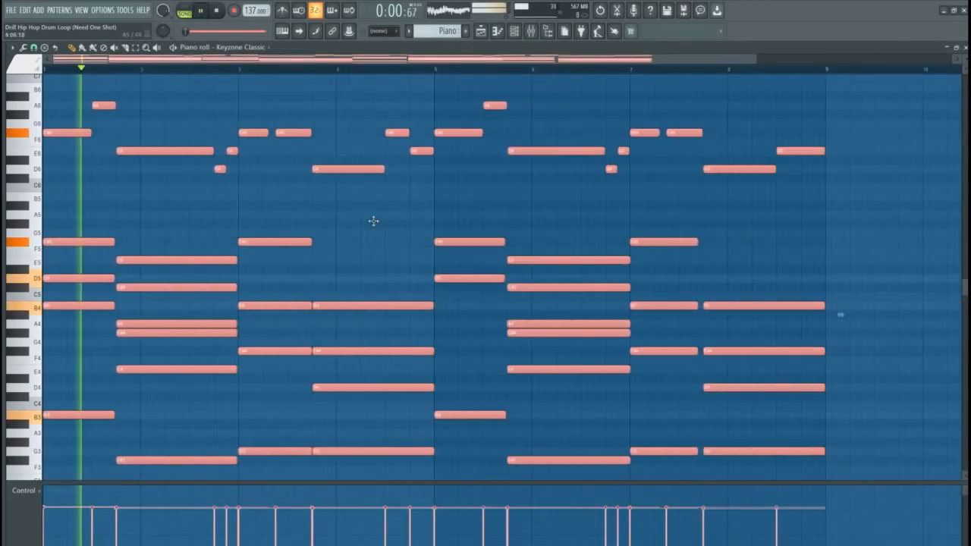
scroll(377, 223, down, 2)
scroll(377, 223, up, 1)
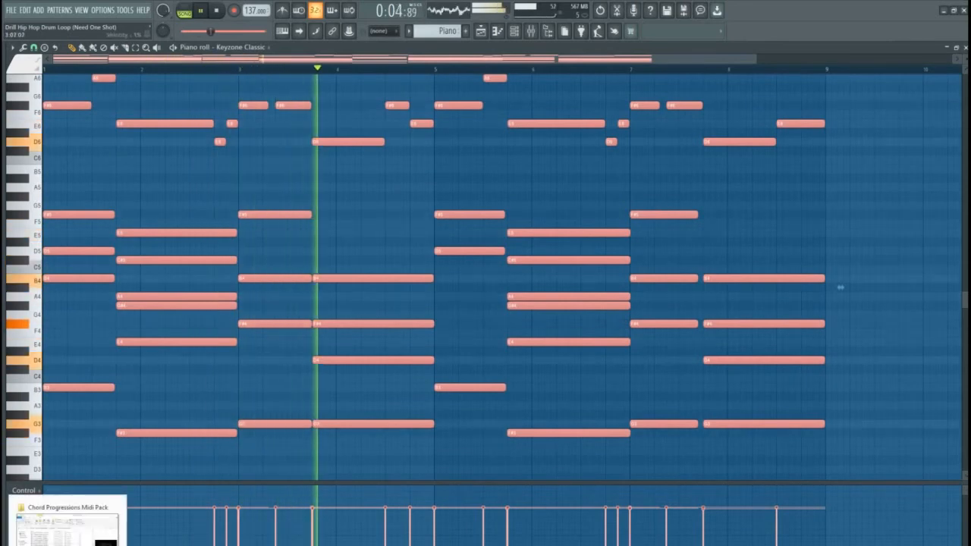
click(67, 531)
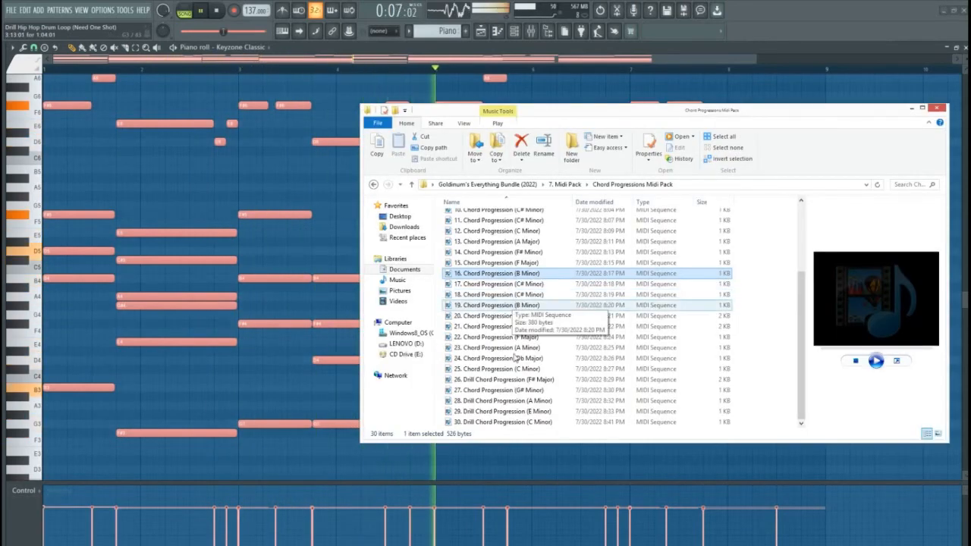
drag(498, 403, 293, 310)
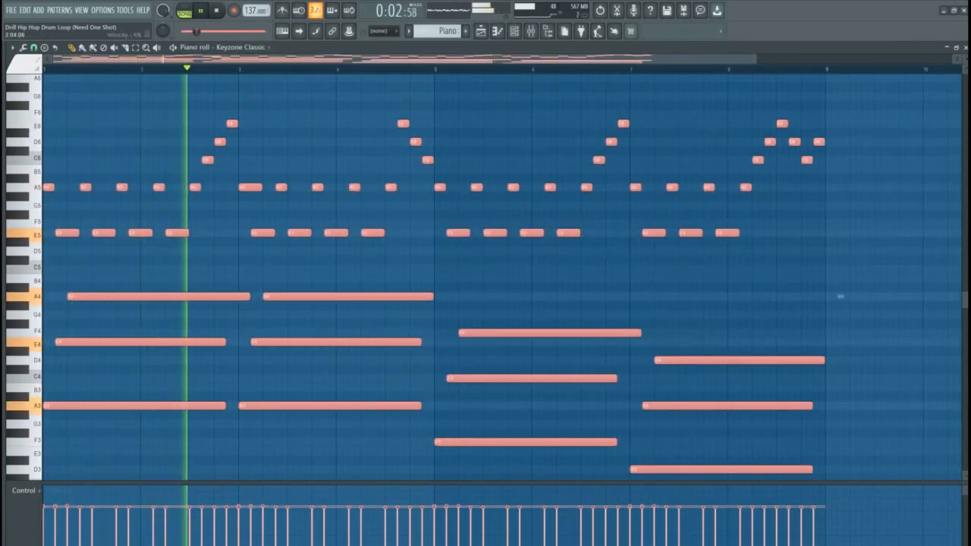
key(alt+Tab)
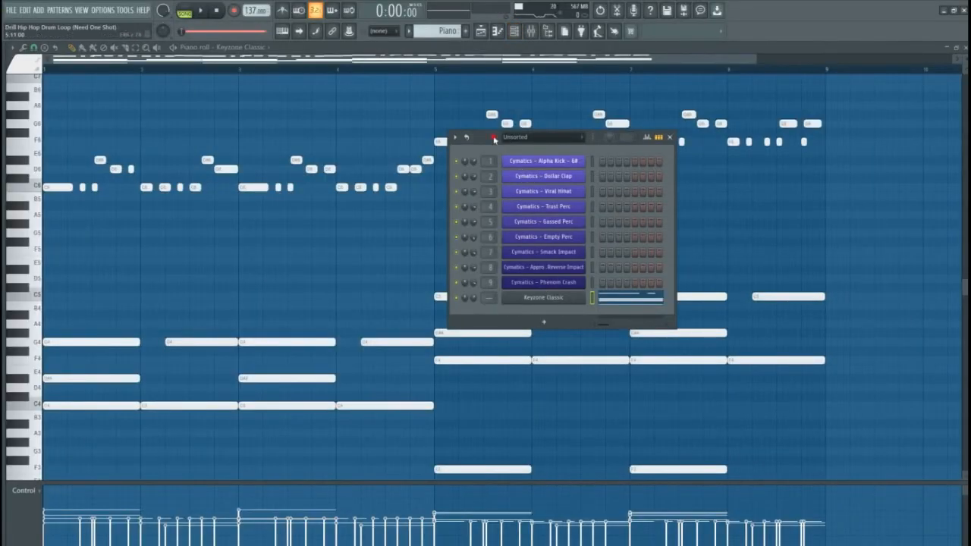
Link the Keyzone Classic channel to mixer insert 11, named Keyzone Classic
drag(494, 138, 341, 133)
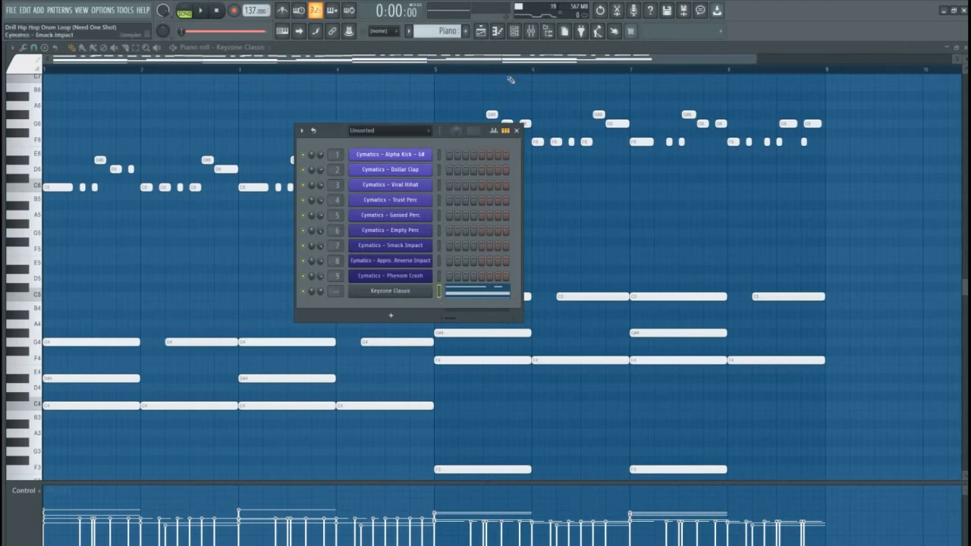
click(530, 30)
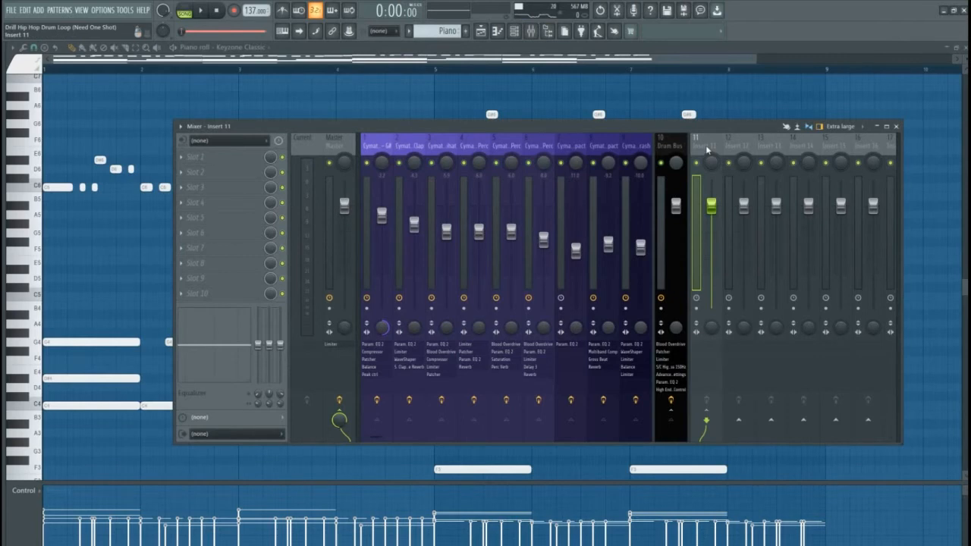
key(ctrl+l)
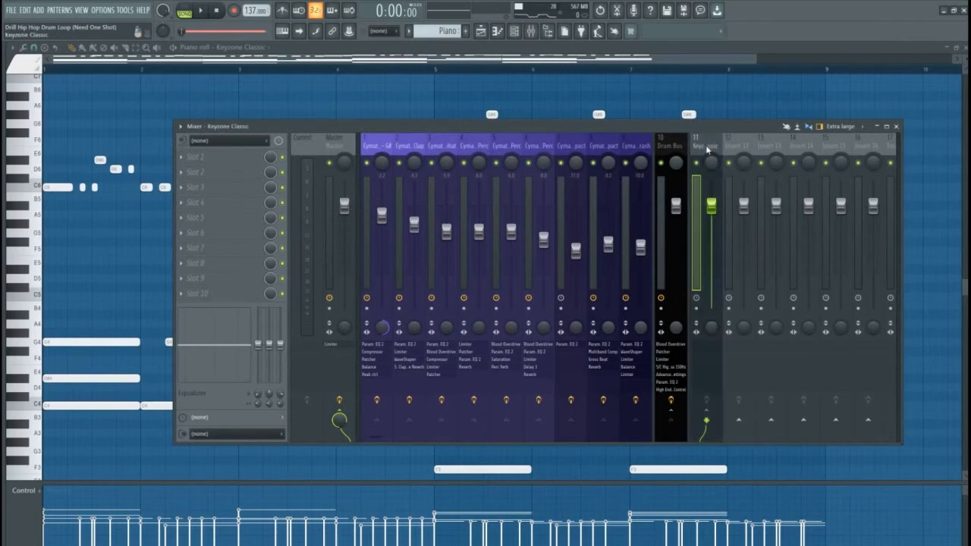
drag(675, 127, 658, 107)
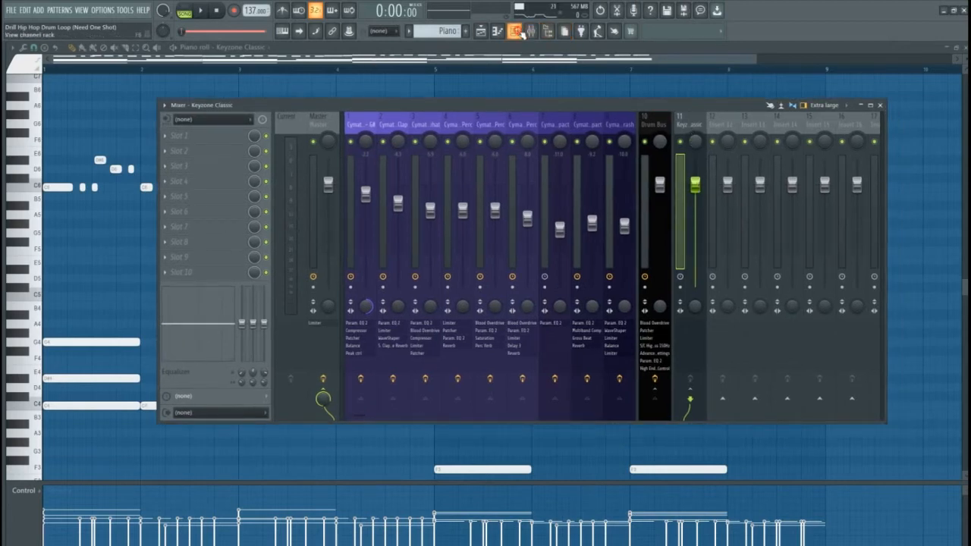
click(522, 34)
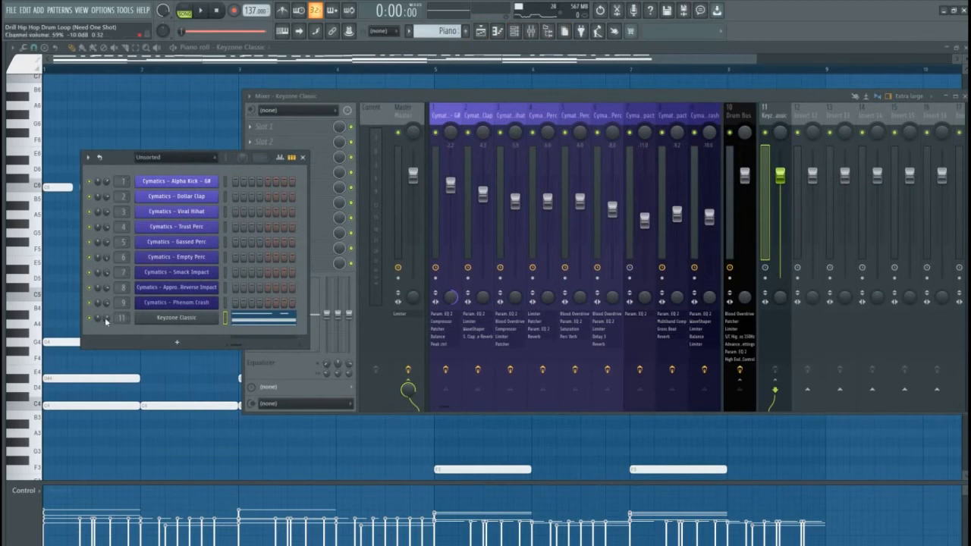
Play the chords with the drums and nudge the Keyzone Classic channel volume up
key(space)
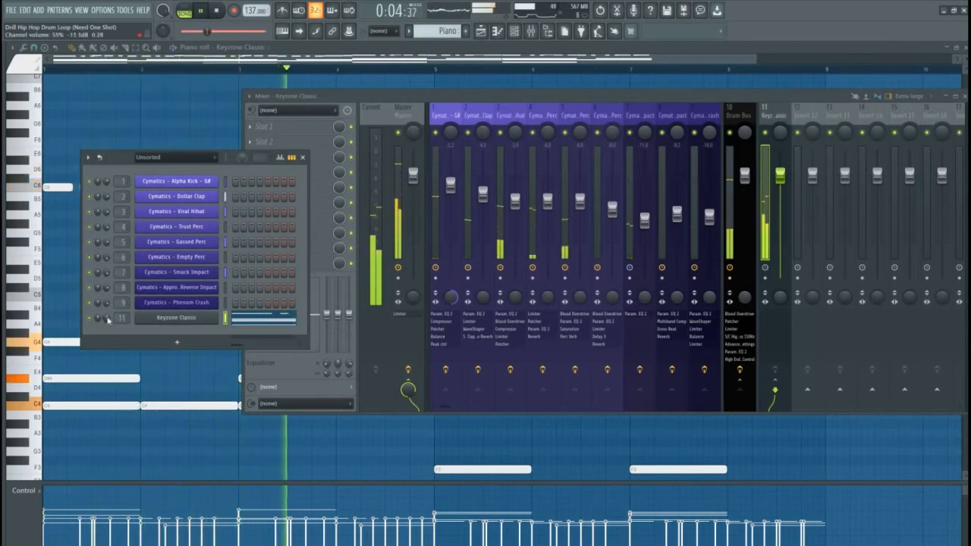
drag(108, 320, 107, 319)
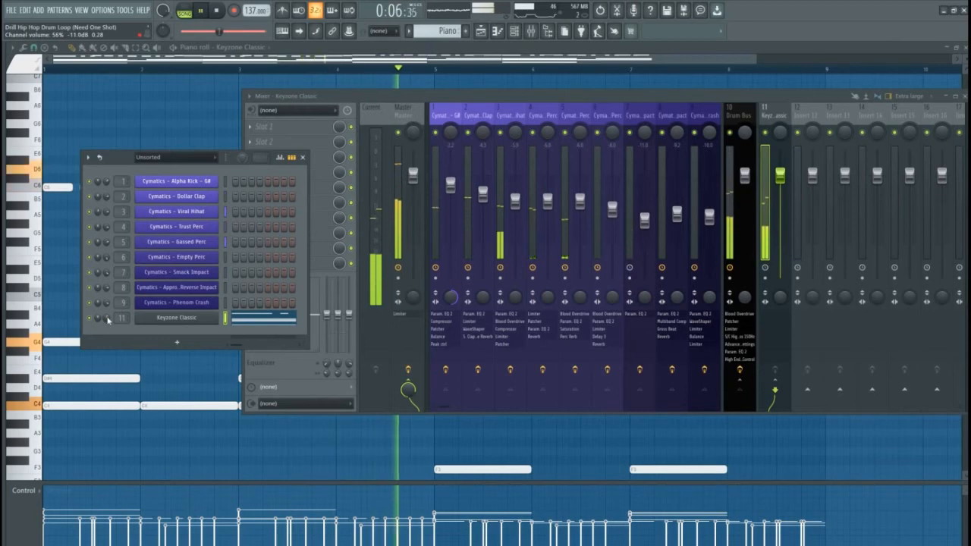
drag(108, 320, 107, 318)
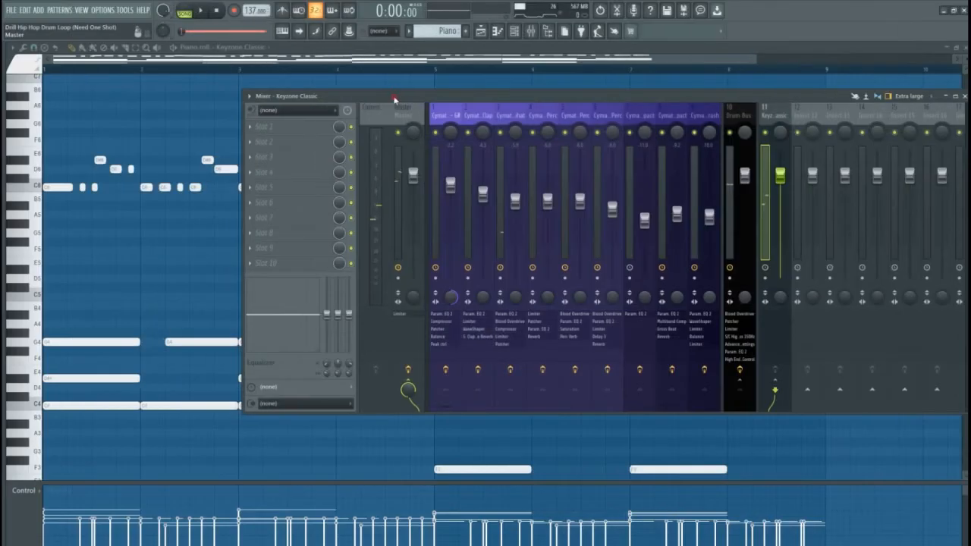
drag(396, 97, 296, 97)
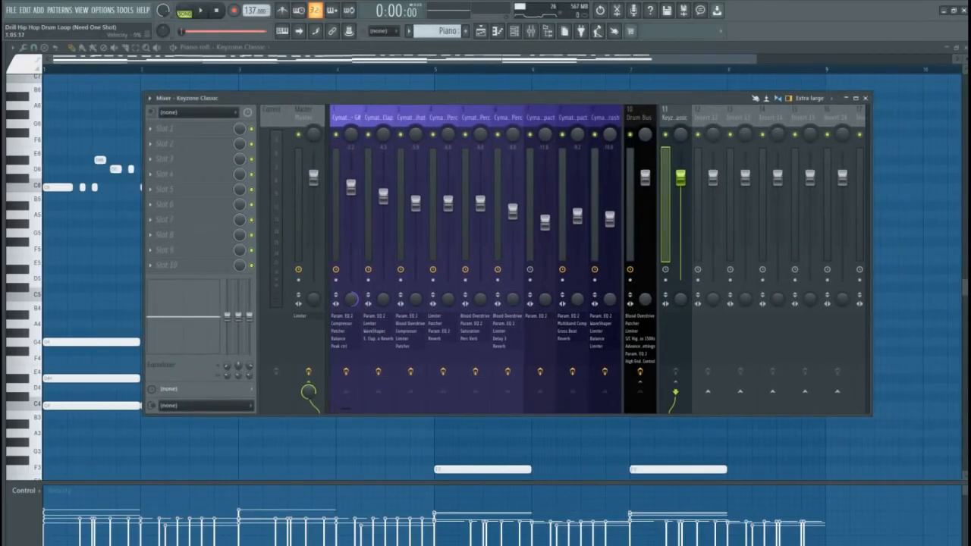
Browse to 1. Beat Mixing Presets Bundle > 6. Piano beside the mixer
click(72, 545)
click(378, 190)
click(378, 189)
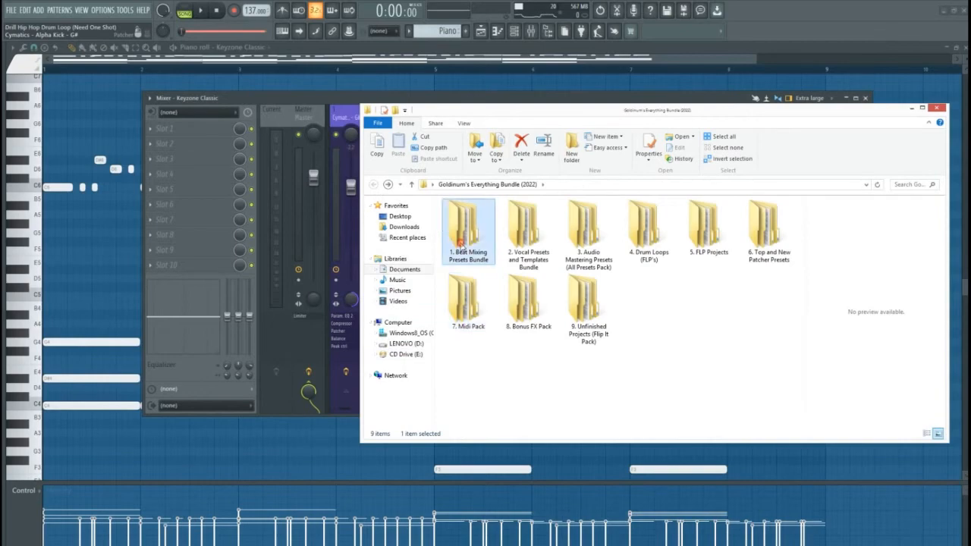
double_click(487, 261)
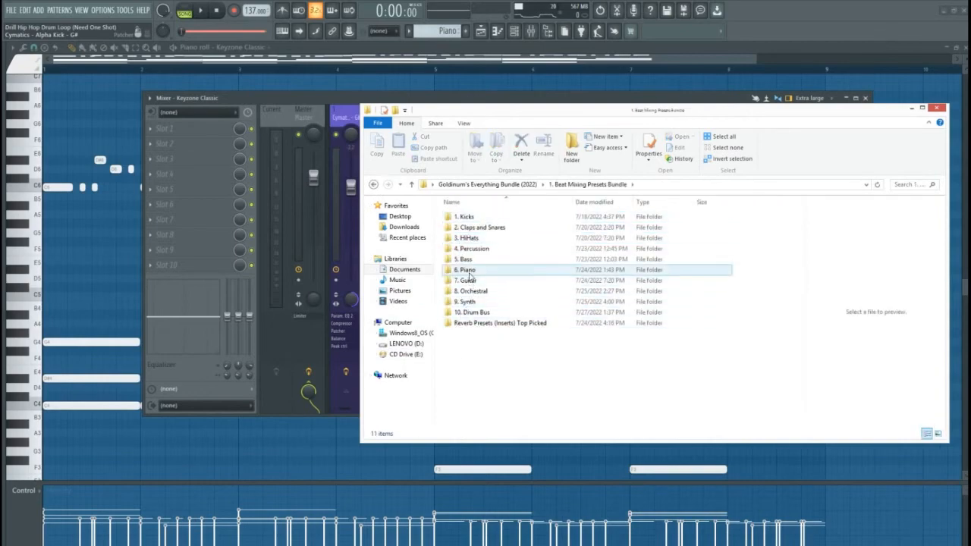
double_click(466, 270)
drag(529, 113, 182, 117)
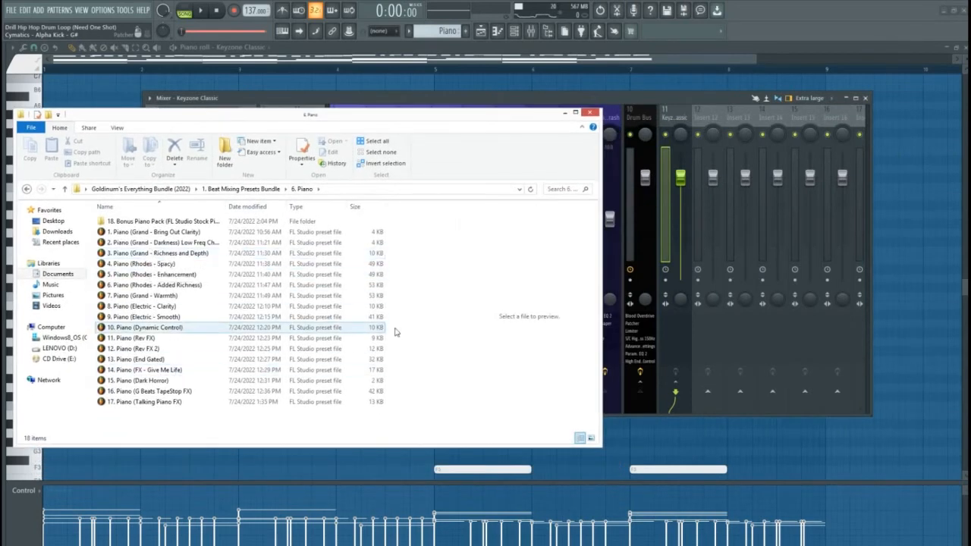
Apply Piano (Grand - Bring Out Clarity) to insert 11 and audition it
click(155, 264)
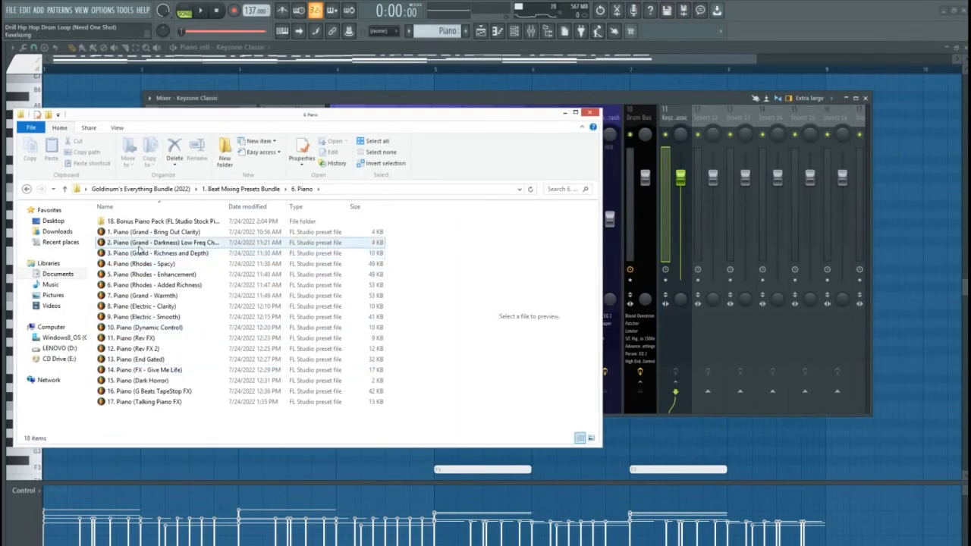
drag(152, 232, 666, 127)
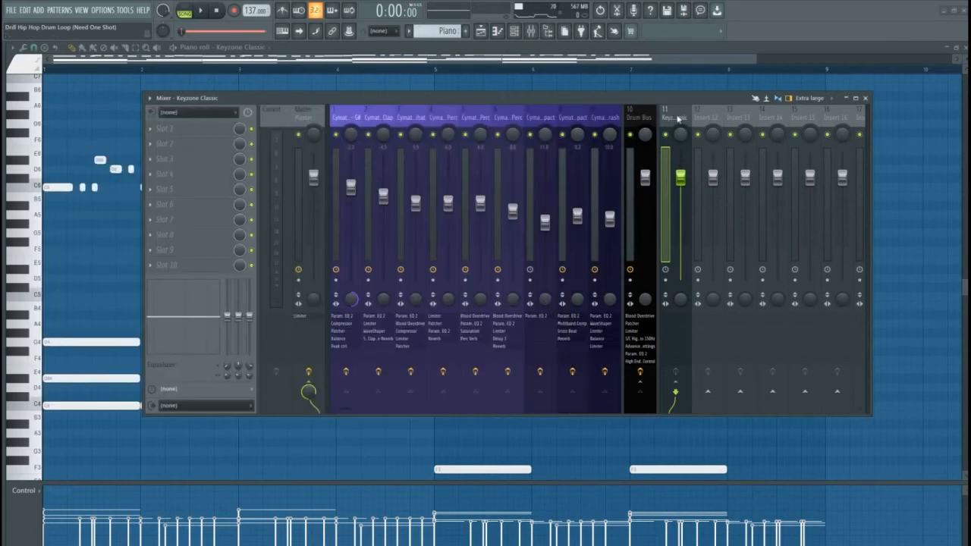
key(space)
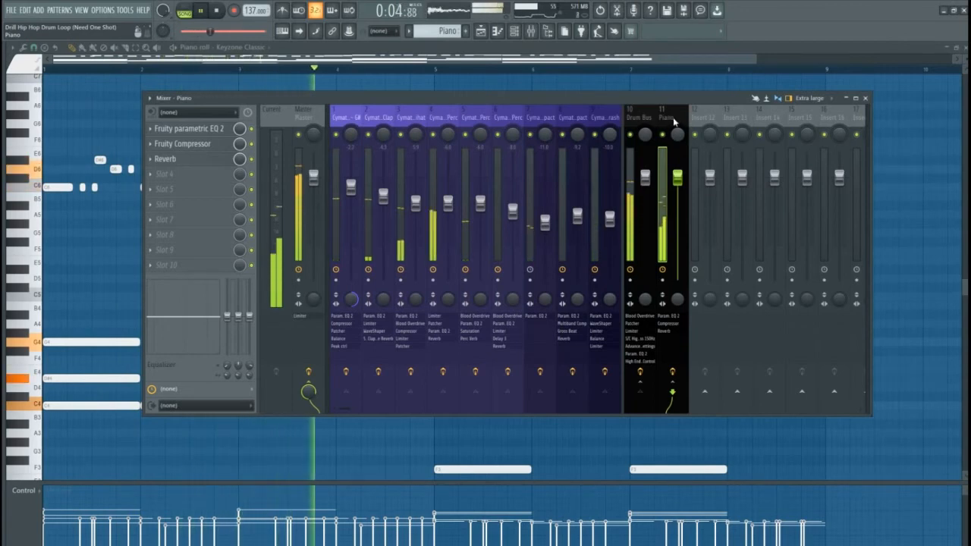
key(space)
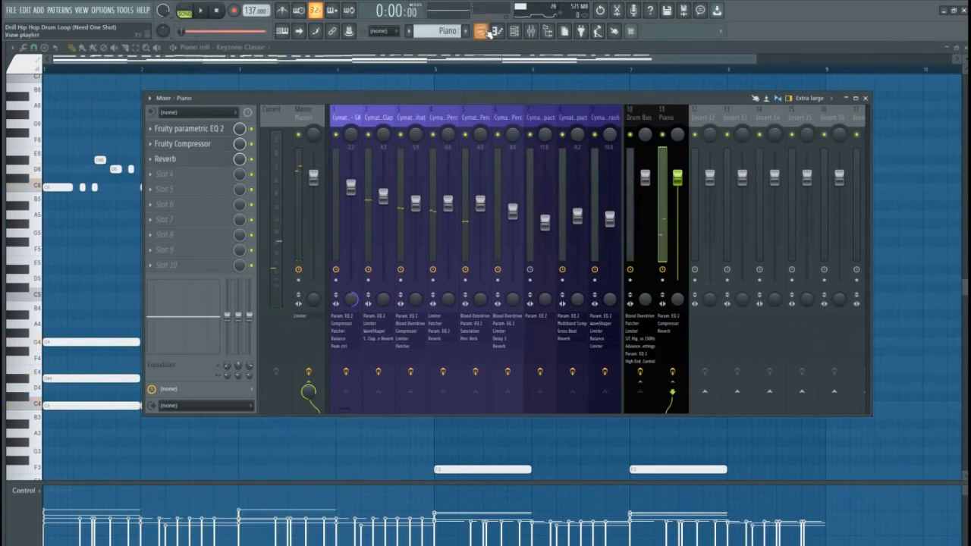
click(514, 32)
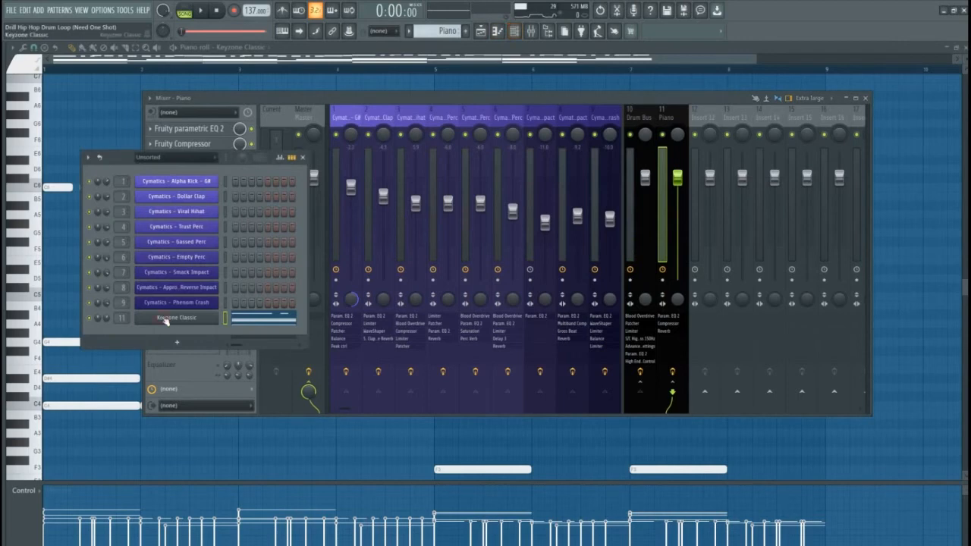
Open Keyzone Classic, apply 11. Piano (Rev FX) to the Piano insert, and play the loop
click(164, 318)
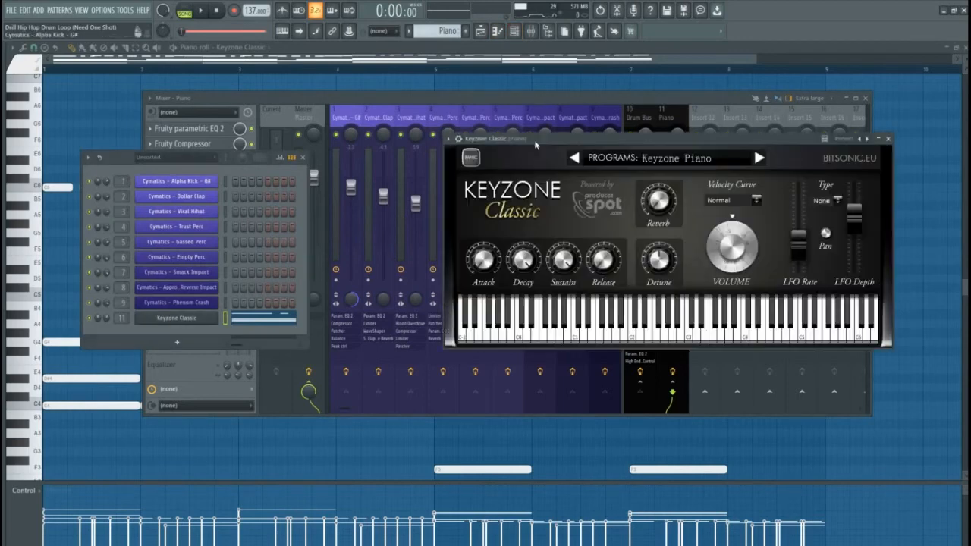
drag(534, 139, 465, 144)
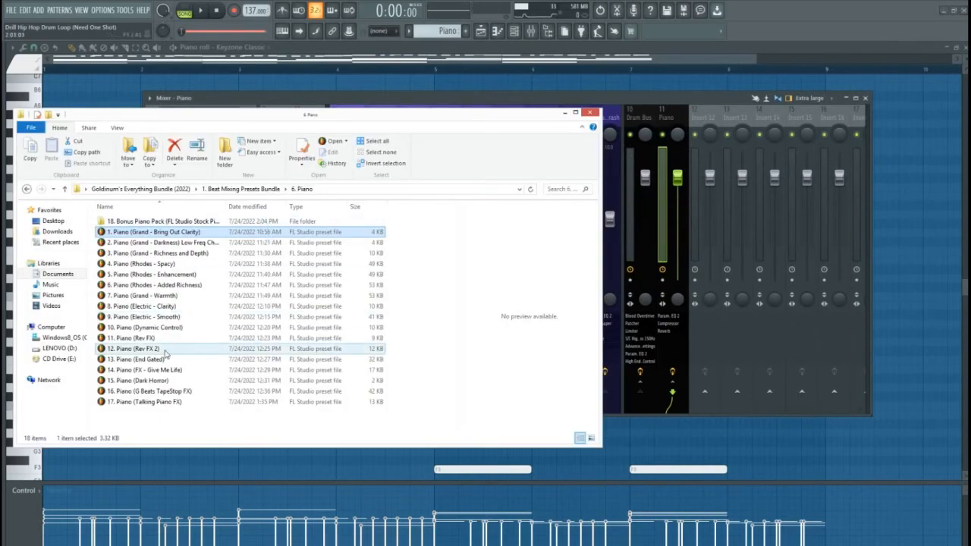
drag(134, 338, 672, 118)
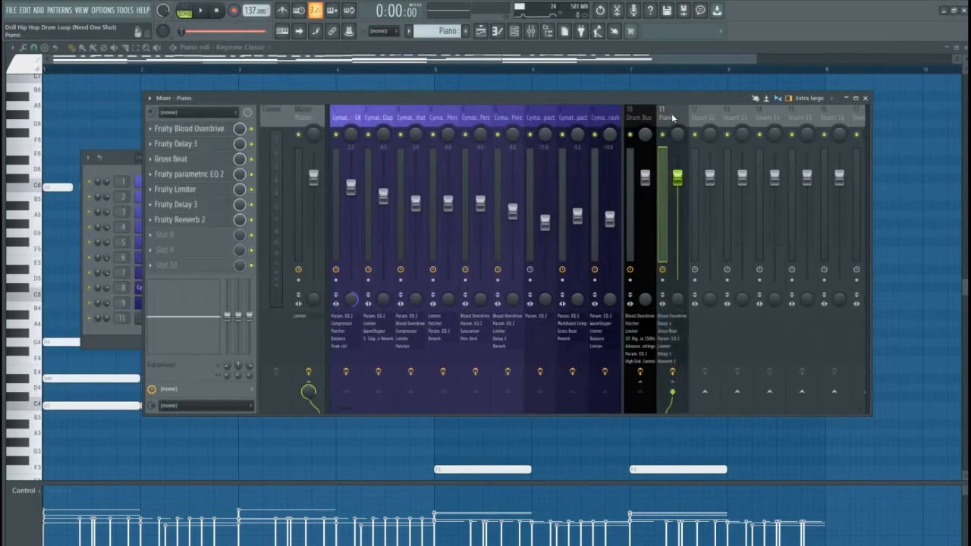
key(space)
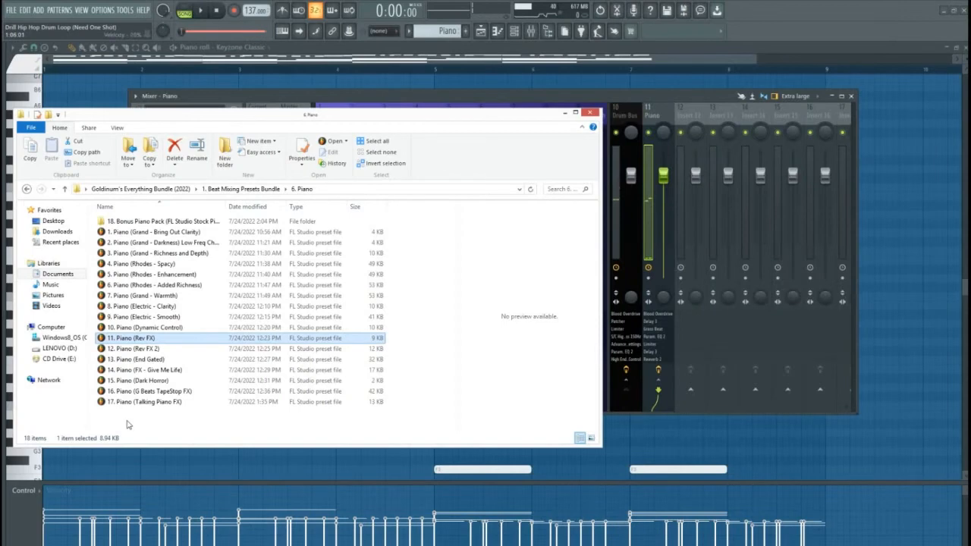
Load the Piano (Rev FX 2) preset onto insert 11, now Piano Fx, and audition it
key(Down)
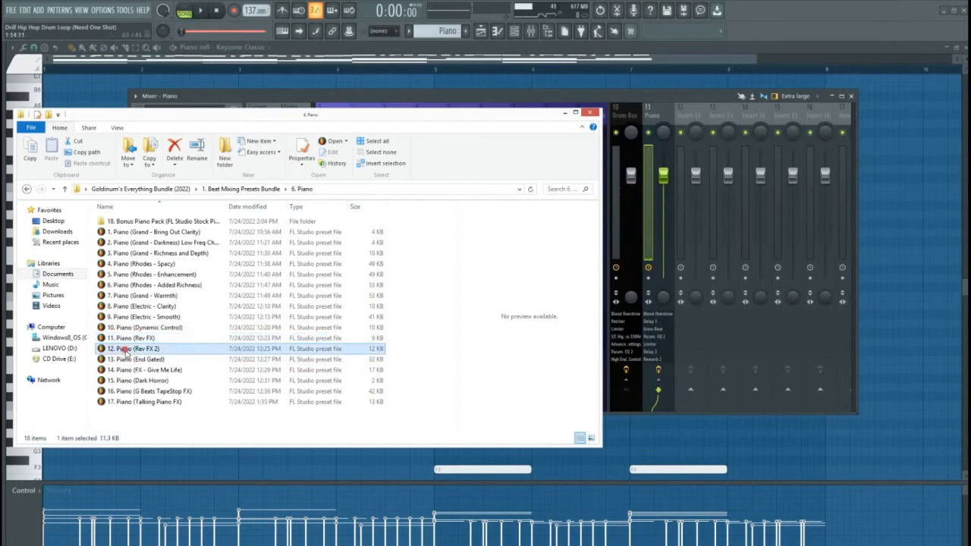
drag(662, 121, 652, 115)
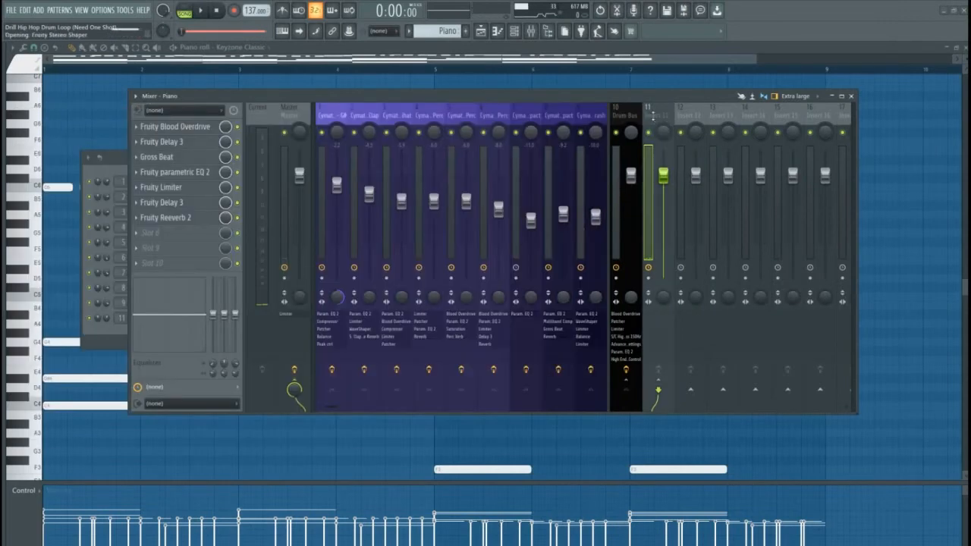
click(657, 120)
key(space)
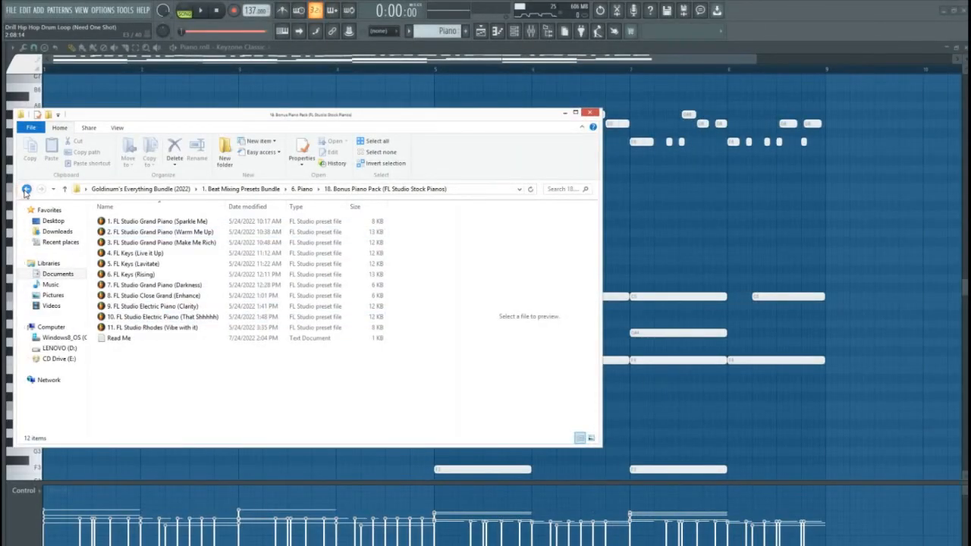
click(26, 189)
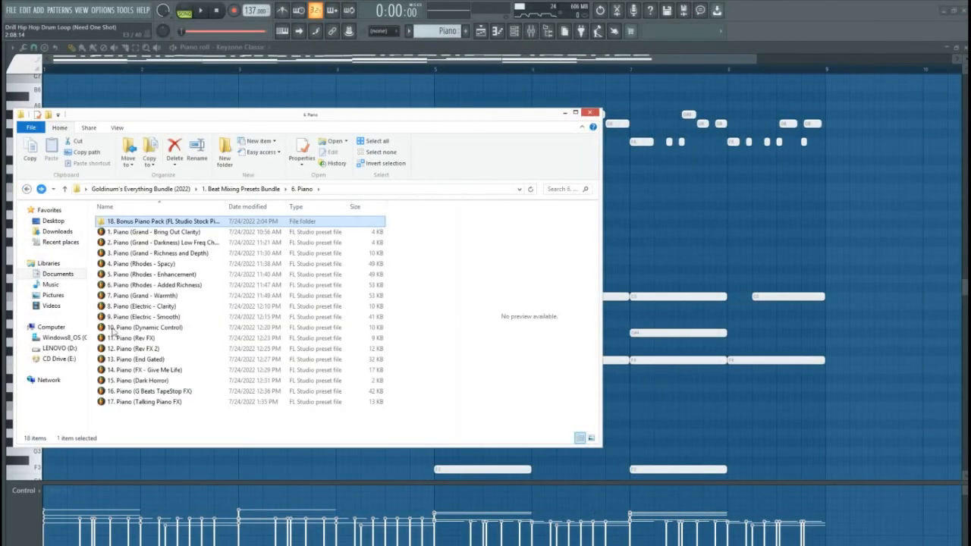
click(26, 188)
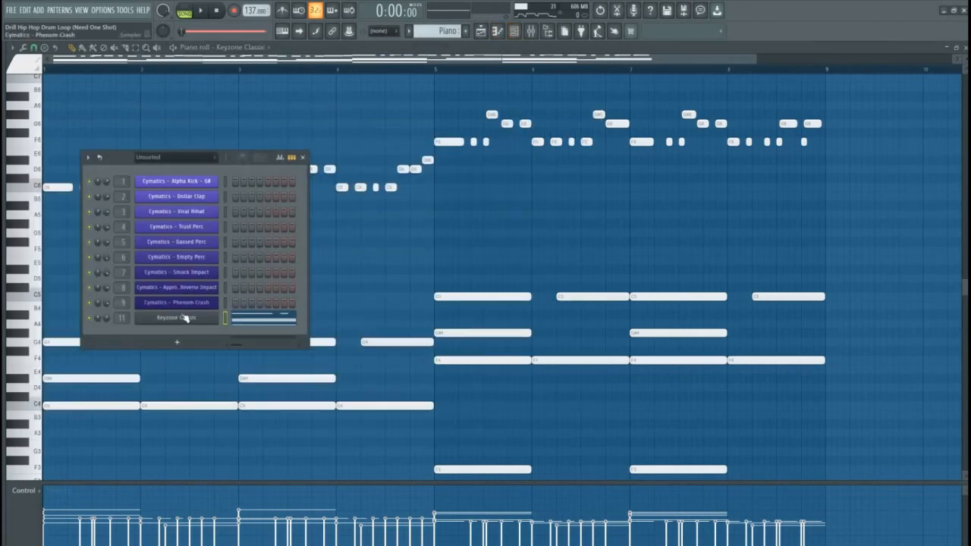
Replace the Keyzone Classic channel with FLEX using the Steel Guitar preset from all packs
right_click(170, 318)
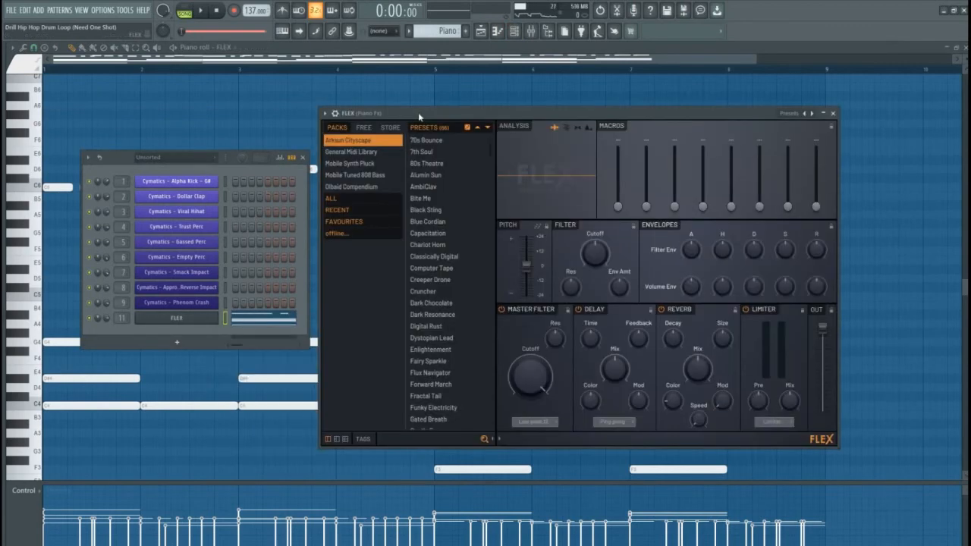
click(341, 201)
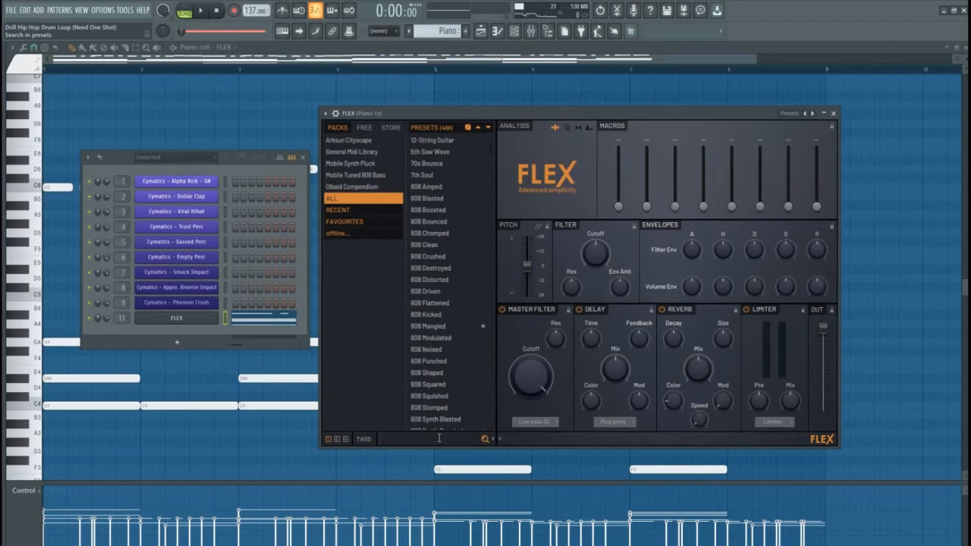
text(Gui)
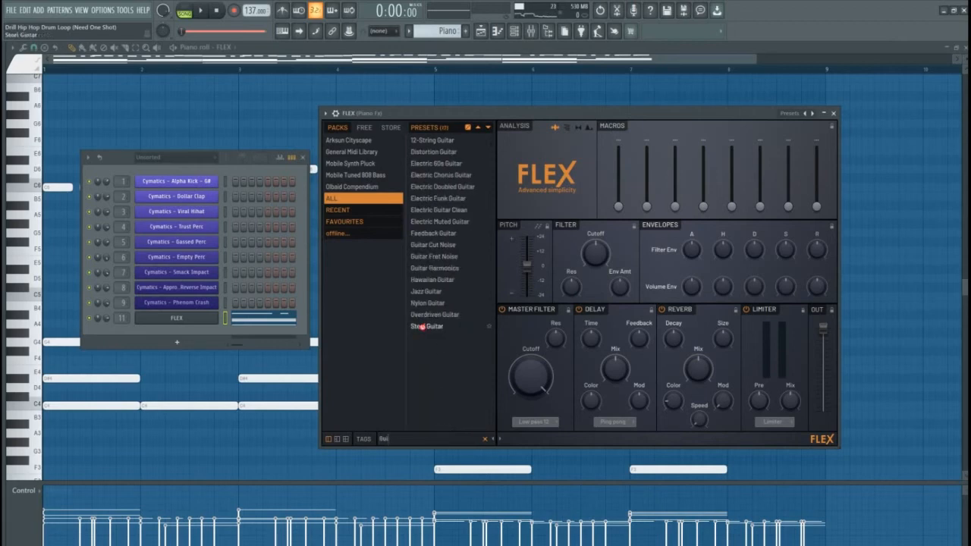
click(421, 327)
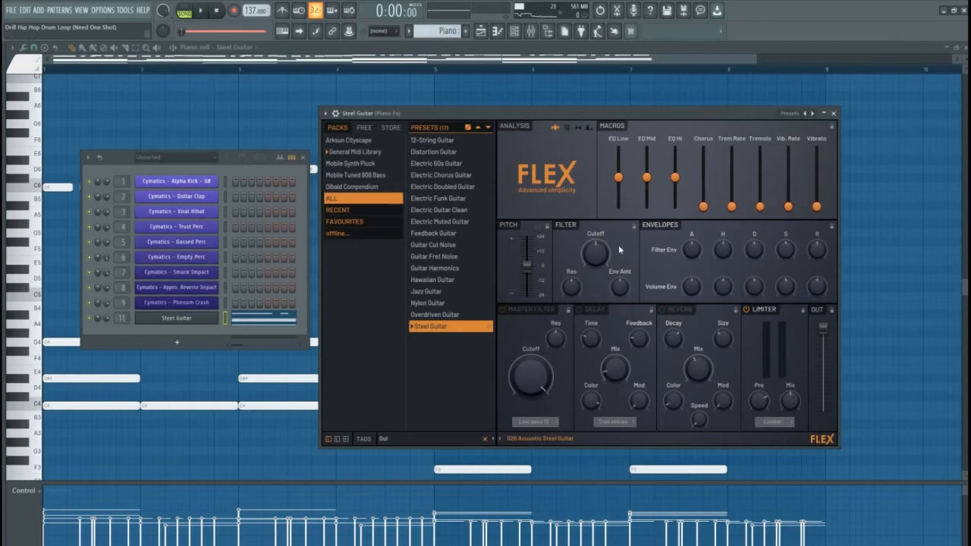
double_click(124, 318)
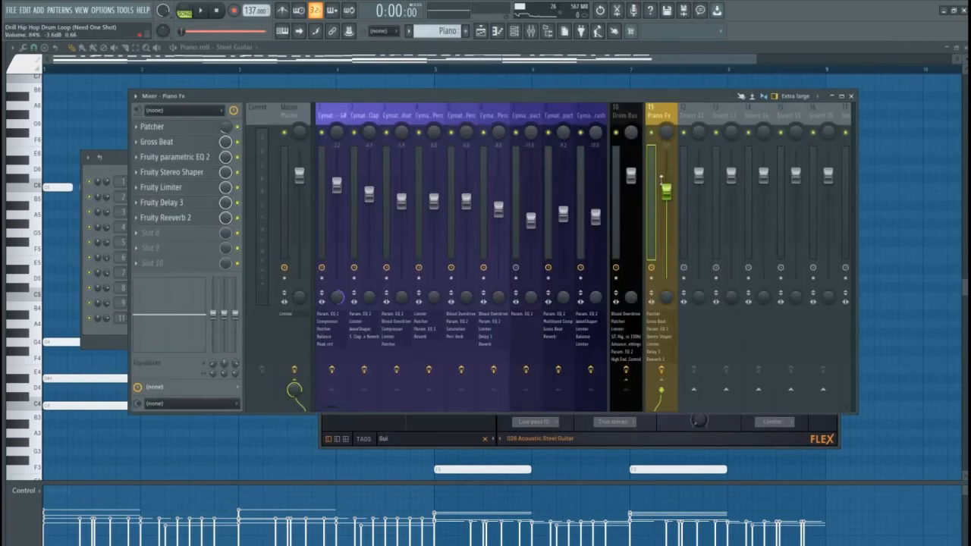
Reset the Piano Fx track to default, removing all its plugins
right_click(659, 112)
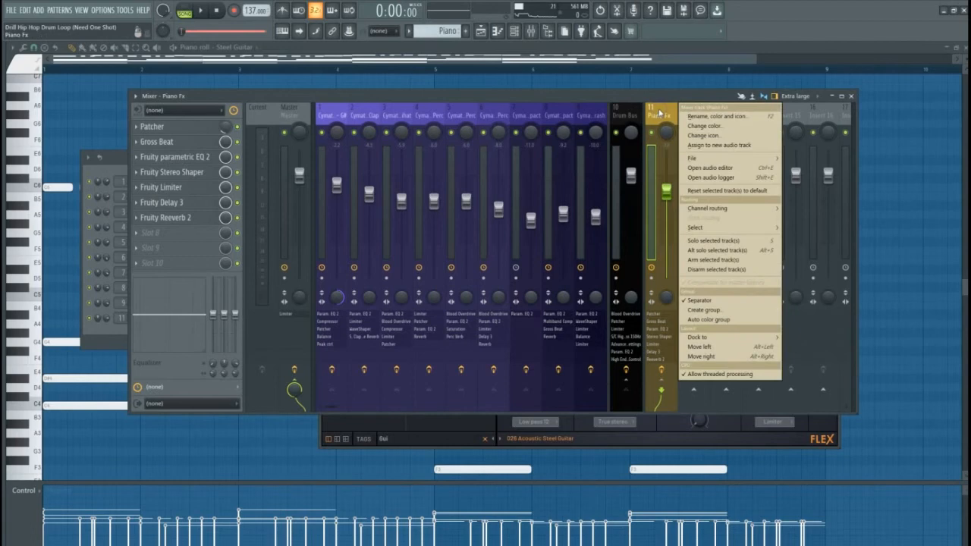
click(710, 192)
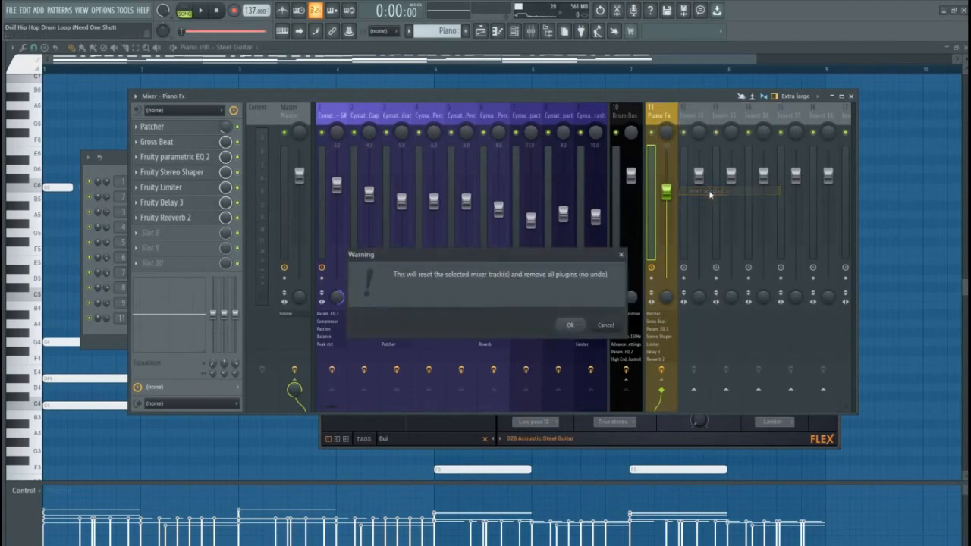
click(568, 327)
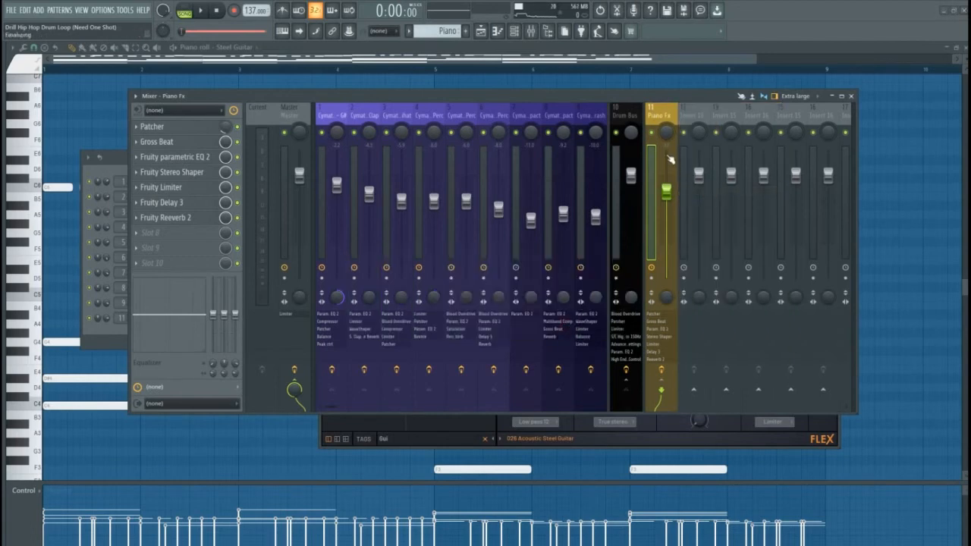
Play the dry steel guitar pattern from the channel rack and bring the mixer back
click(124, 164)
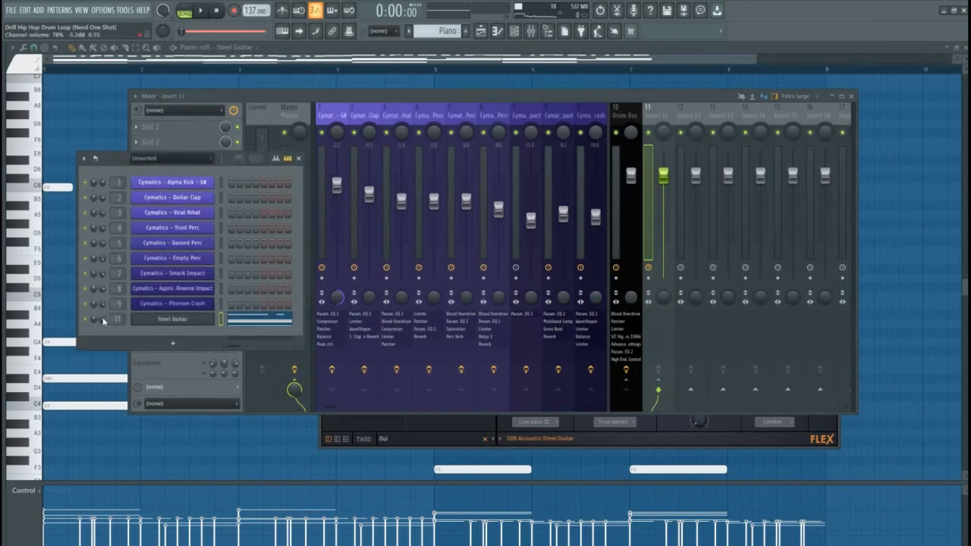
key(space)
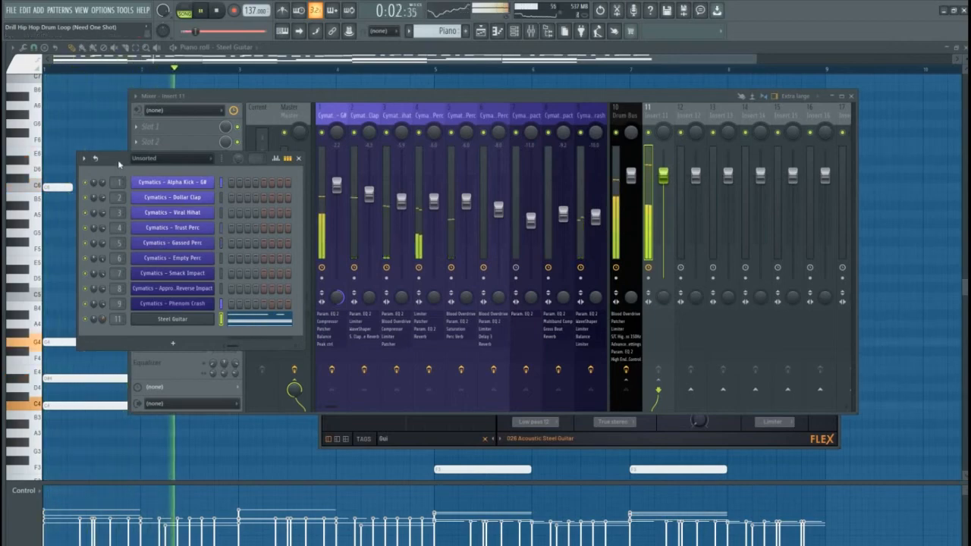
drag(119, 165, 434, 238)
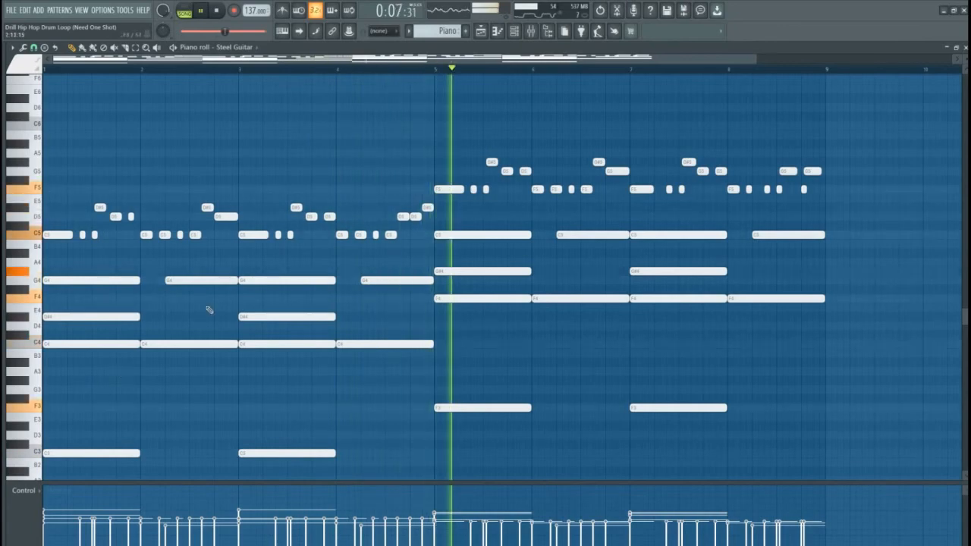
click(534, 32)
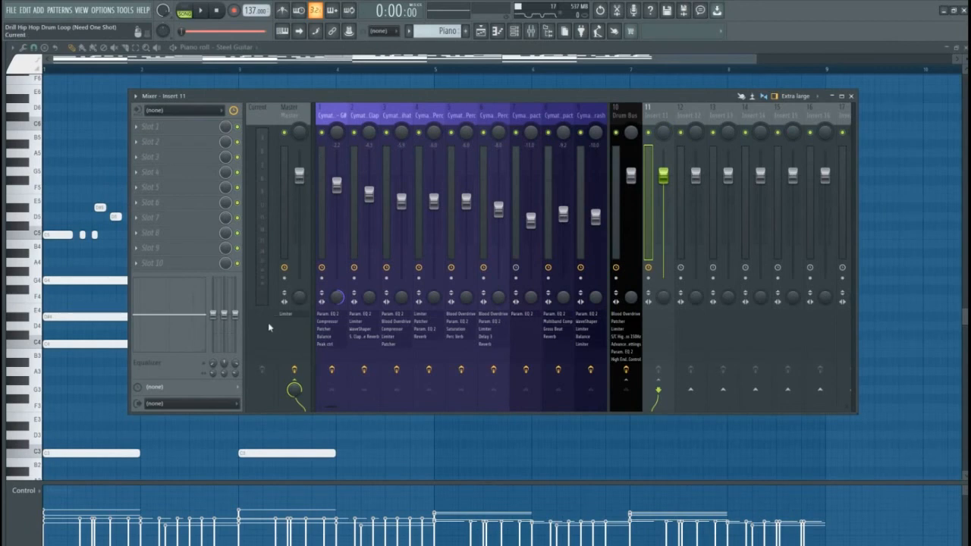
Drag '1. Guitar (Ambient Shine)' from the 7. Guitar folder onto mixer insert 11
click(113, 545)
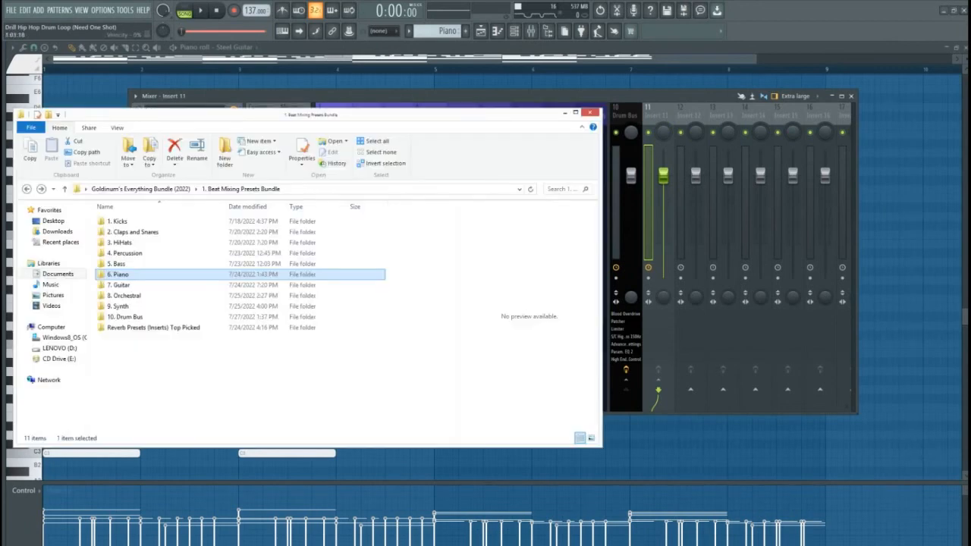
double_click(121, 285)
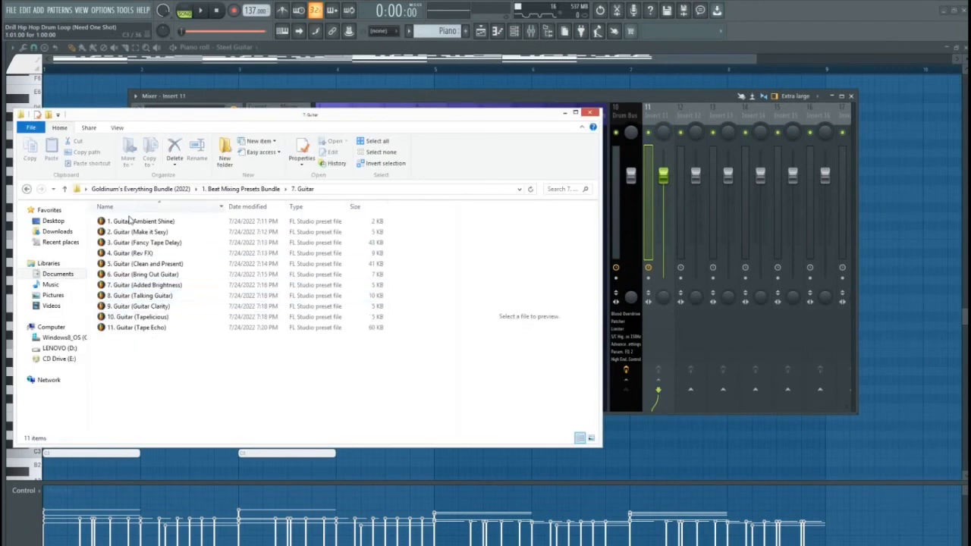
drag(127, 224, 660, 125)
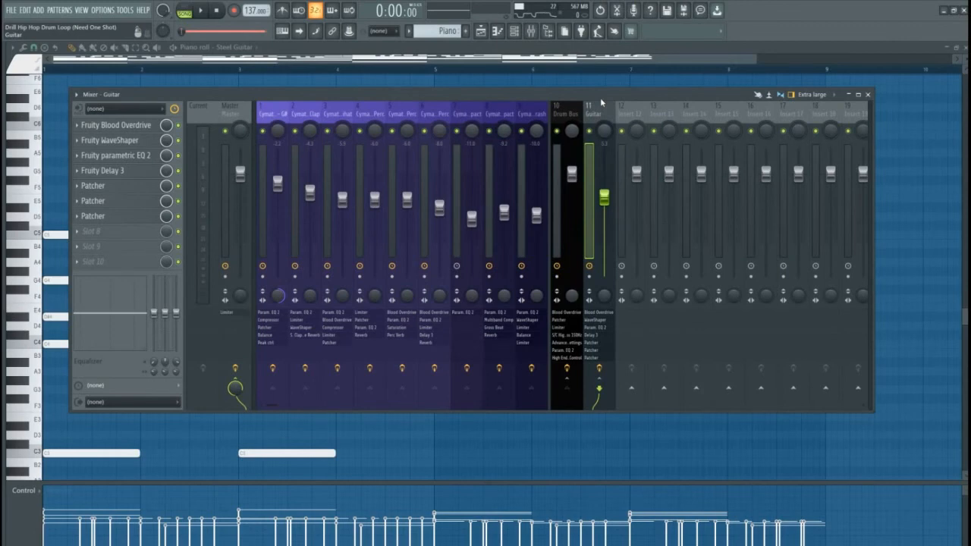
Select the Guitar insert in the mixer and switch back to the Explorer presets window
click(688, 120)
drag(599, 114, 696, 116)
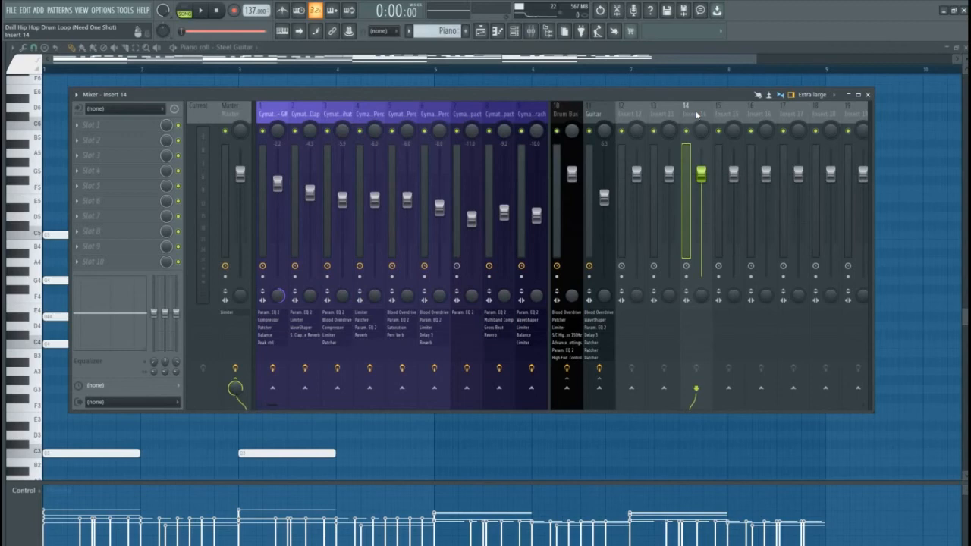
click(578, 114)
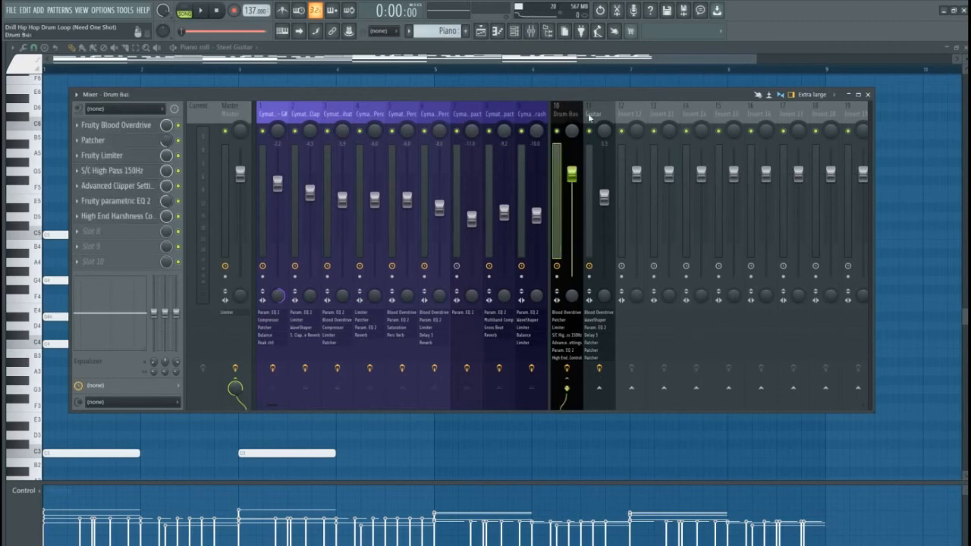
click(599, 116)
key(alt+Tab)
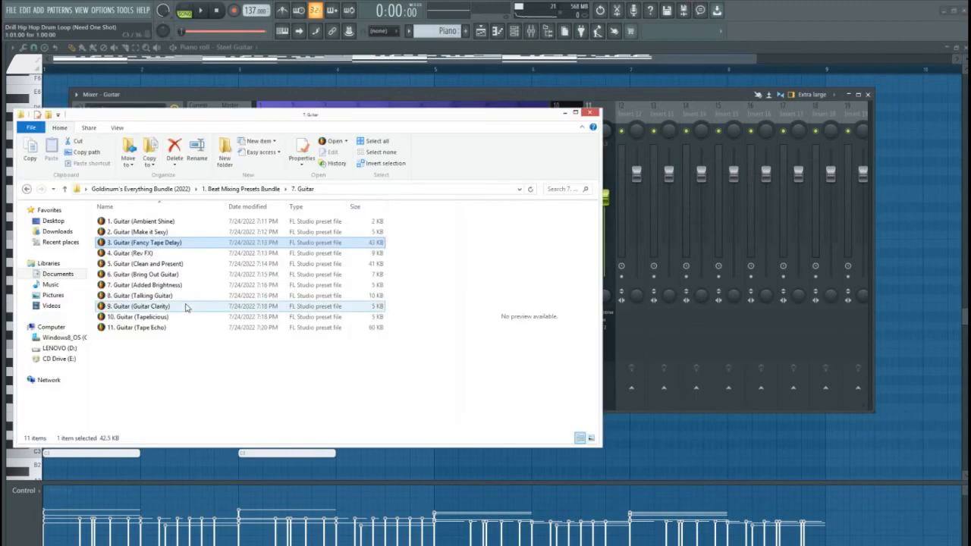
Drag SpaceMaker V2.0 (SC Dynamic EQ) from Mixing and Mastering Patches onto the Guitar insert
click(27, 189)
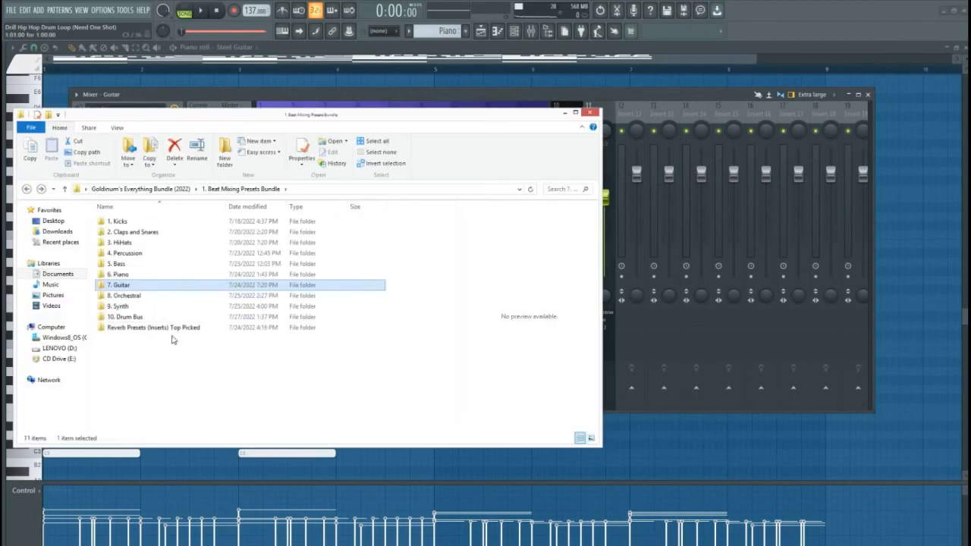
click(27, 189)
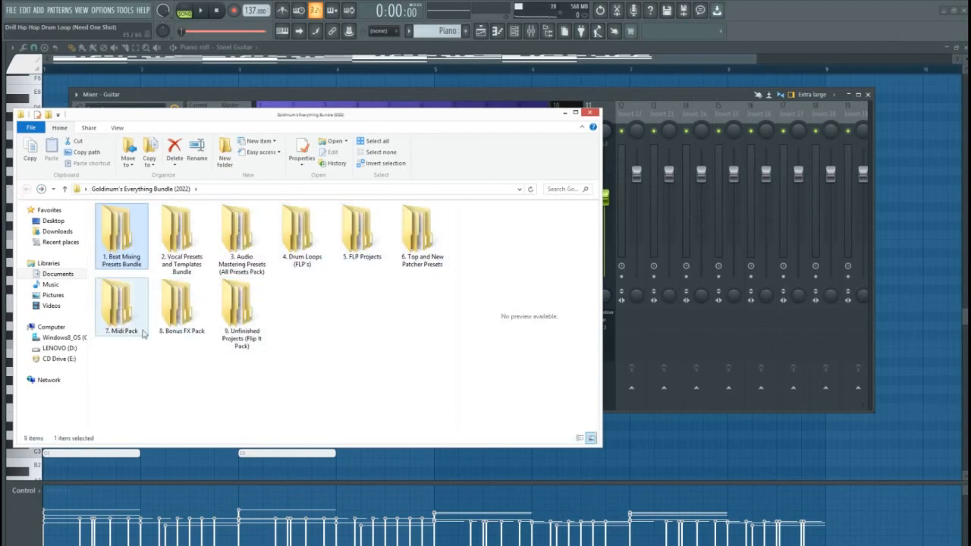
double_click(417, 235)
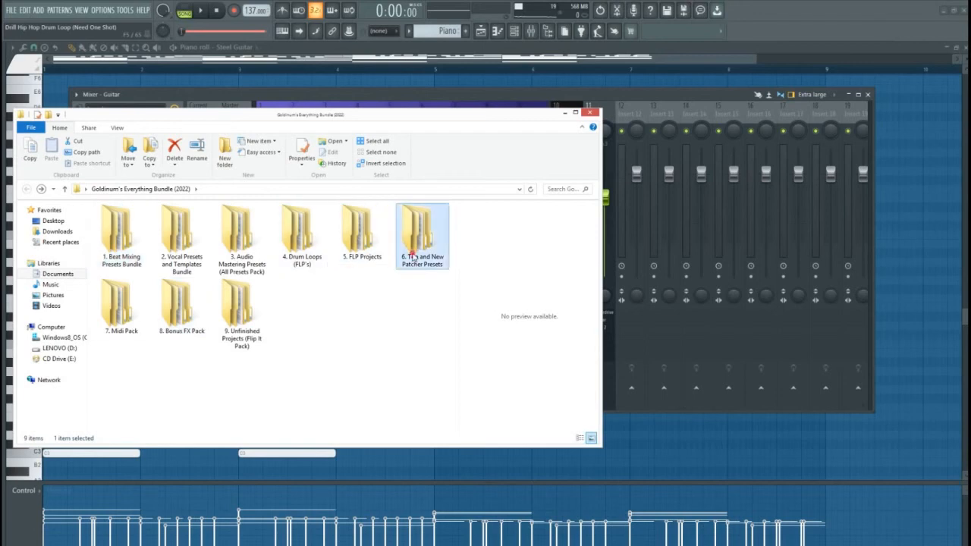
double_click(149, 221)
click(145, 221)
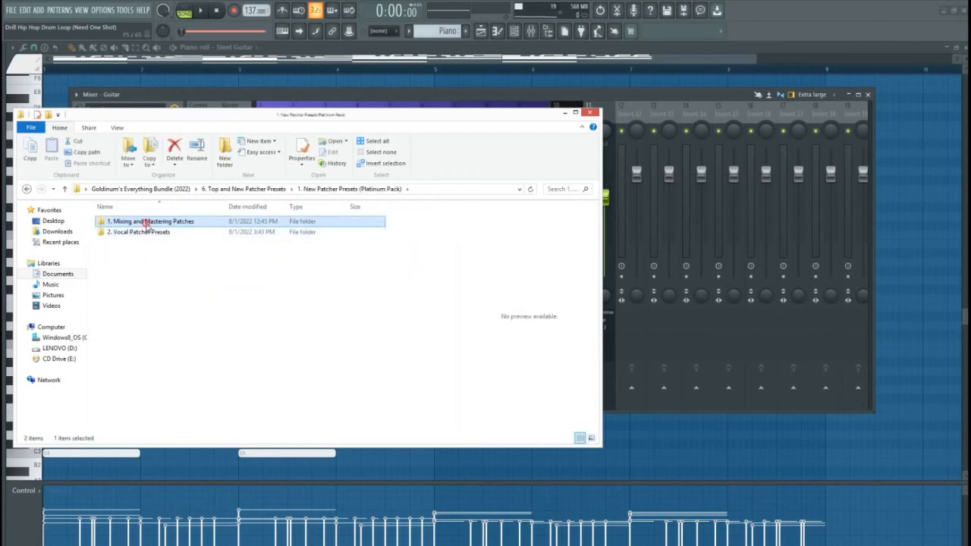
double_click(145, 222)
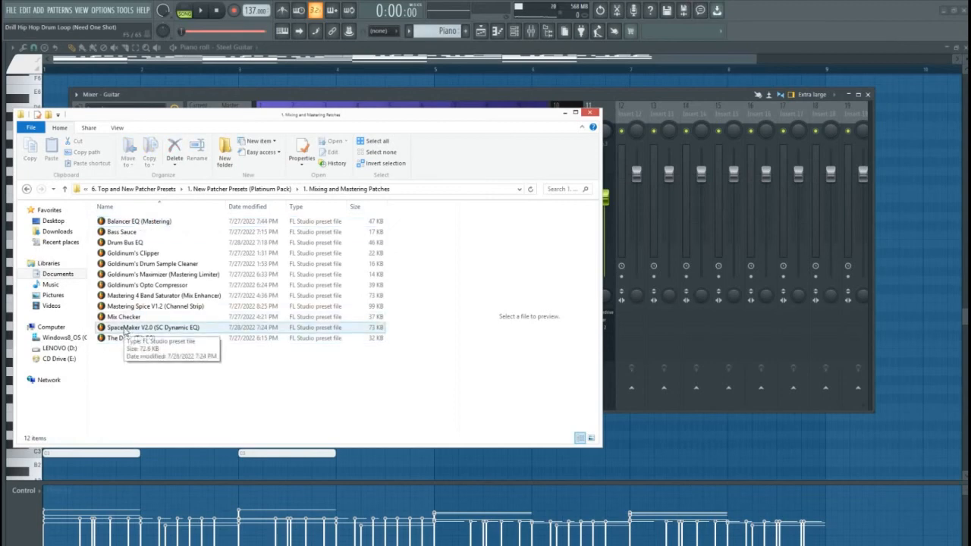
drag(127, 331, 609, 114)
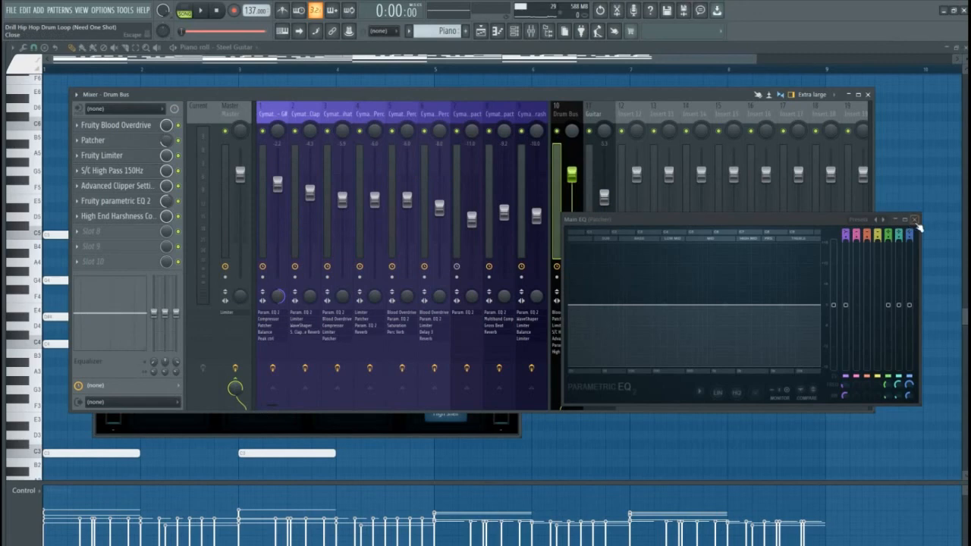
Sidechain the Drum Bus to the Guitar track
click(915, 220)
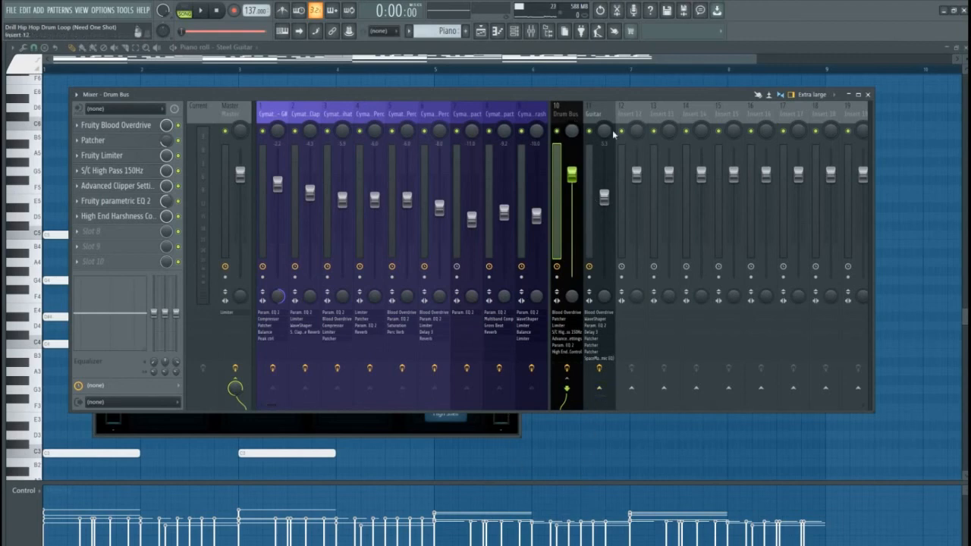
right_click(600, 390)
click(636, 419)
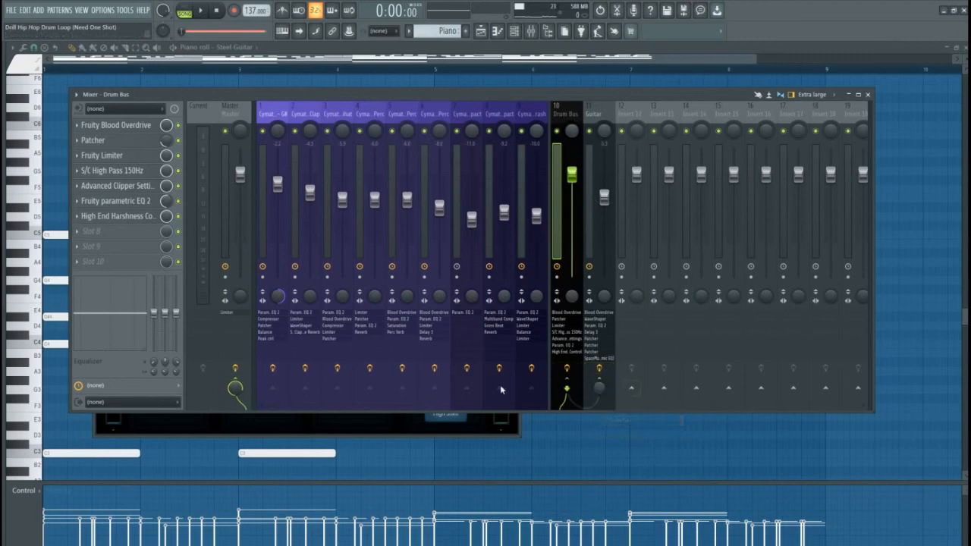
In SpaceMaker's map, enable the Drum Bus output and cable it to Side Chain Signal
click(379, 430)
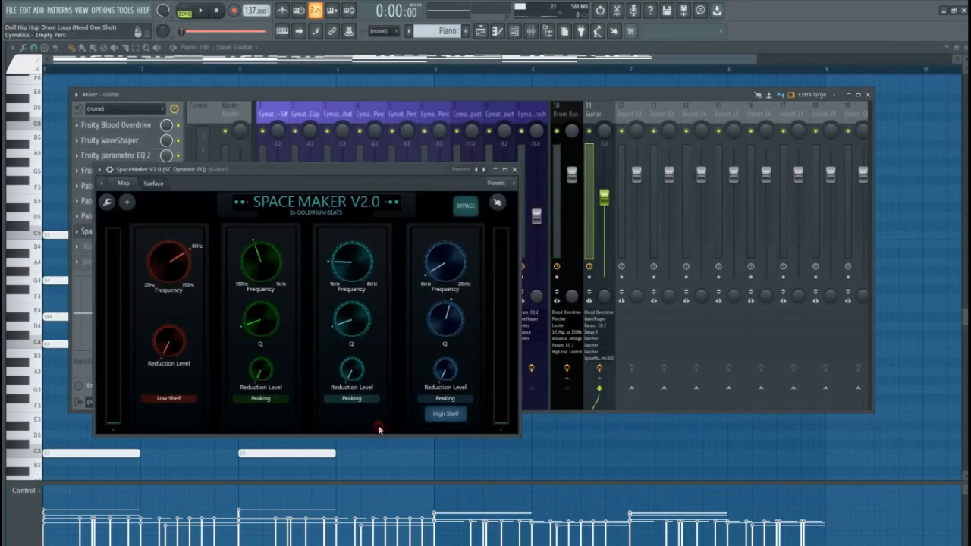
click(123, 185)
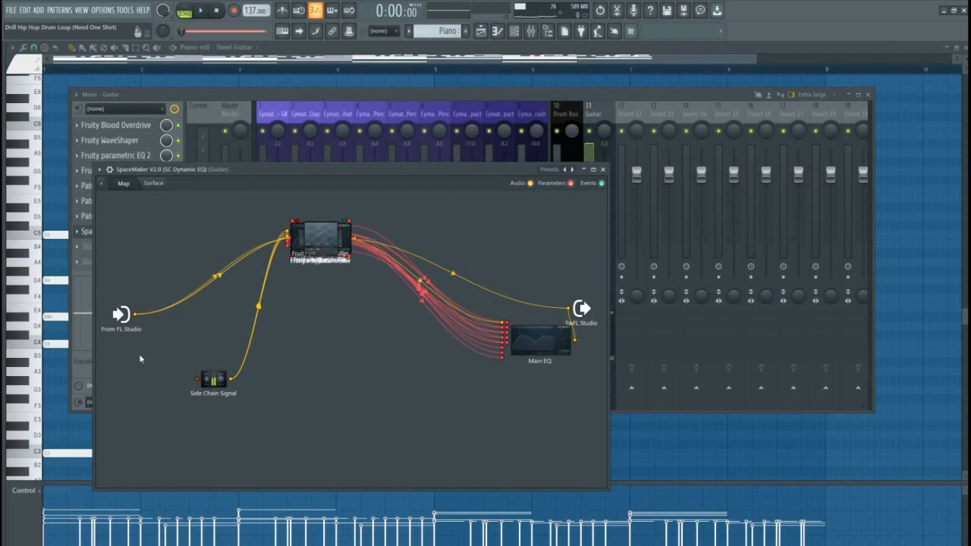
right_click(121, 315)
mouse_move(139, 331)
mouse_move(184, 331)
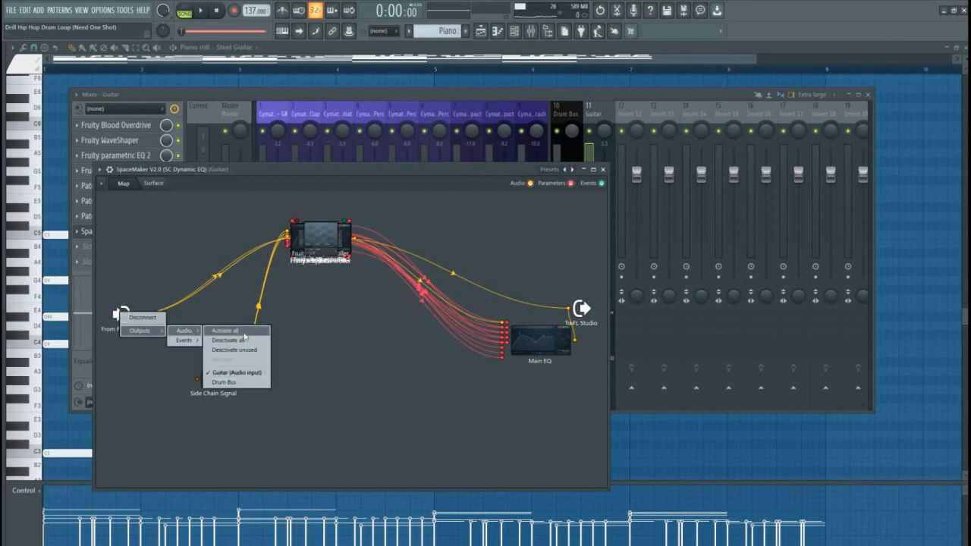
click(246, 383)
drag(145, 329, 197, 380)
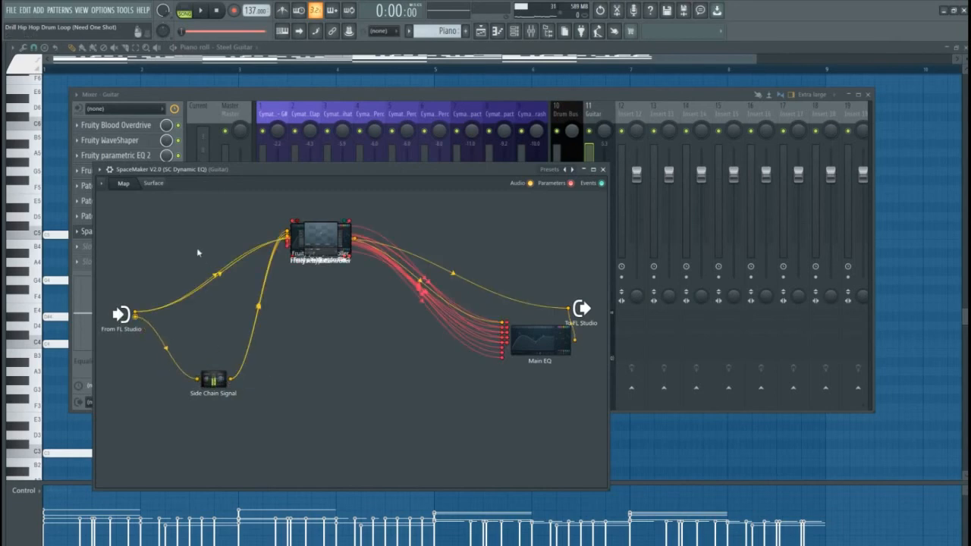
click(155, 184)
click(123, 184)
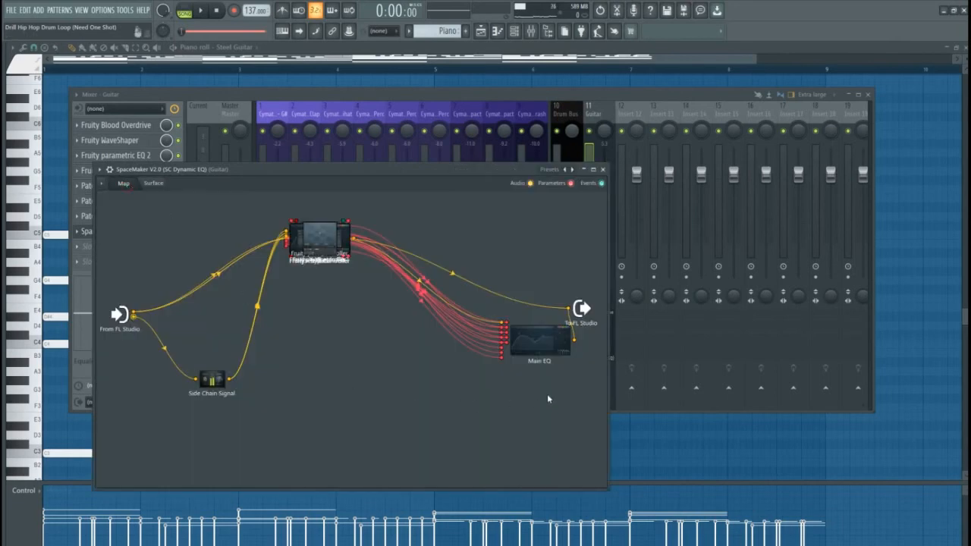
double_click(540, 344)
click(154, 183)
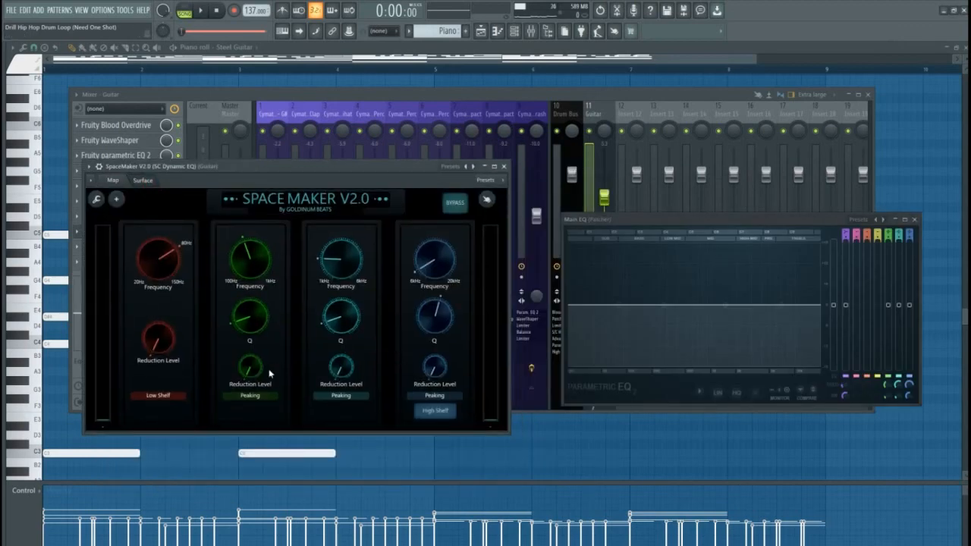
Play the loop through SpaceMaker and nudge the red Low Shelf Frequency knob slightly
drag(267, 162, 281, 151)
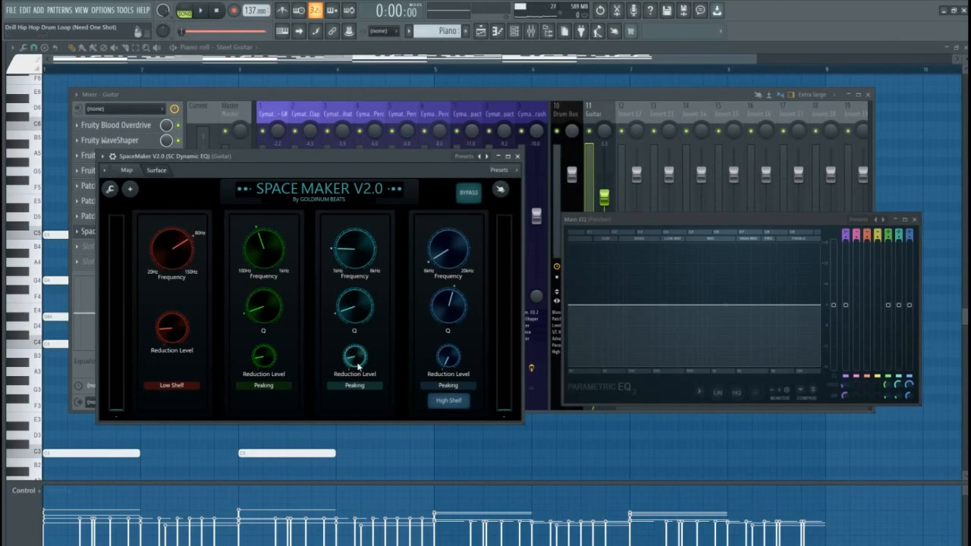
key(space)
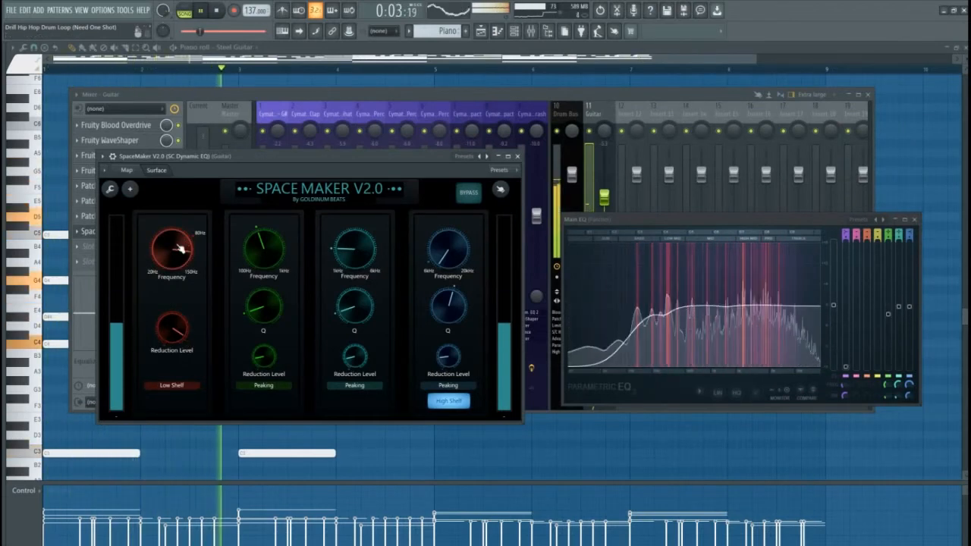
drag(181, 248, 180, 254)
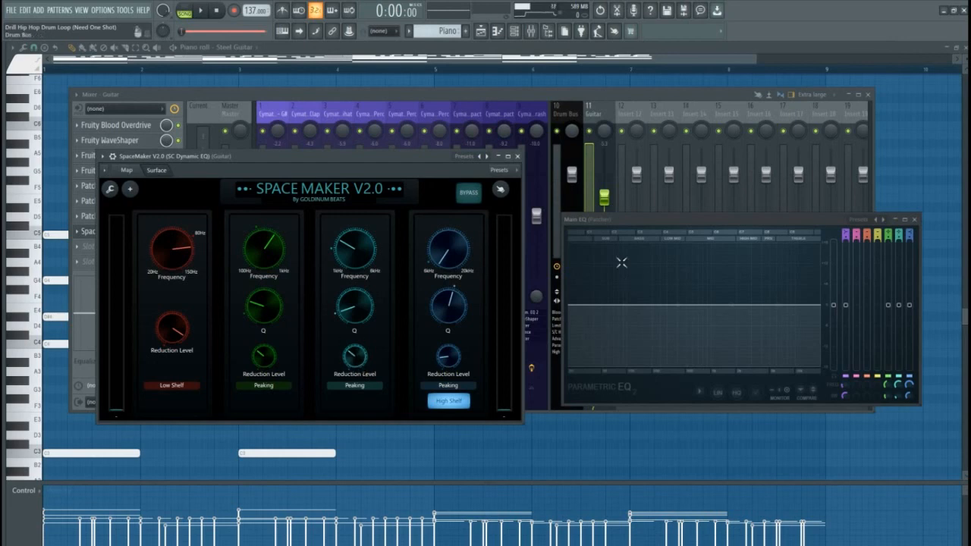
Redraw the From FL Studio to Side Chain Signal cable in SpaceMaker's map, then replay the loop
click(123, 172)
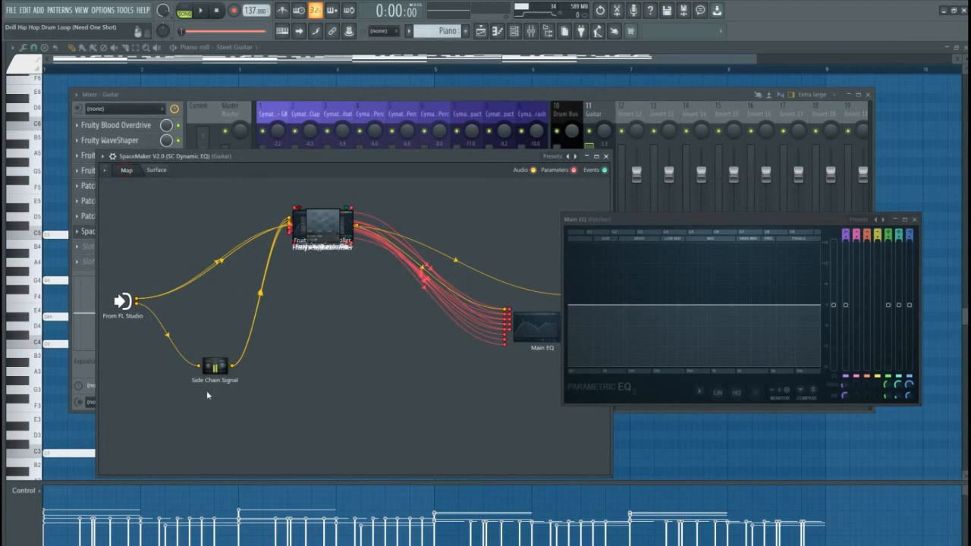
drag(201, 367, 161, 350)
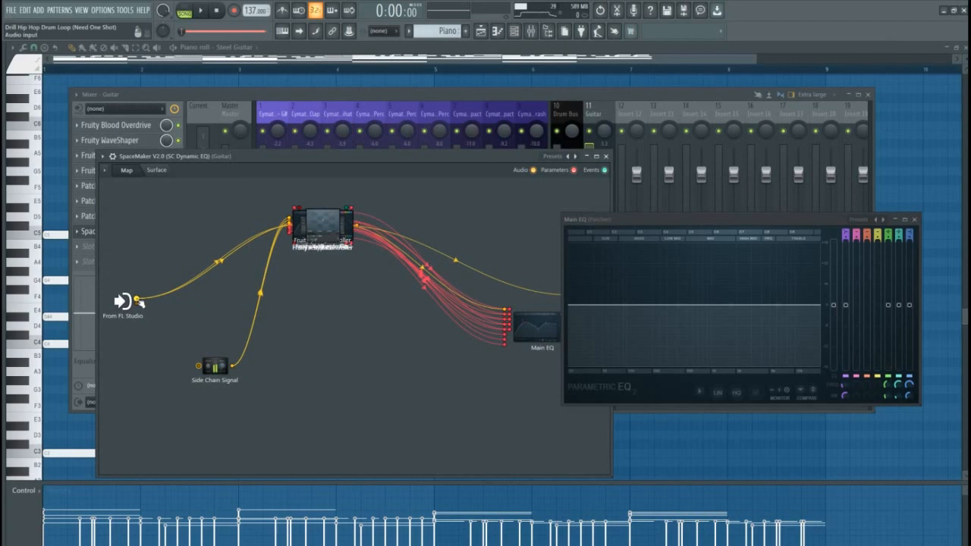
drag(138, 302, 199, 366)
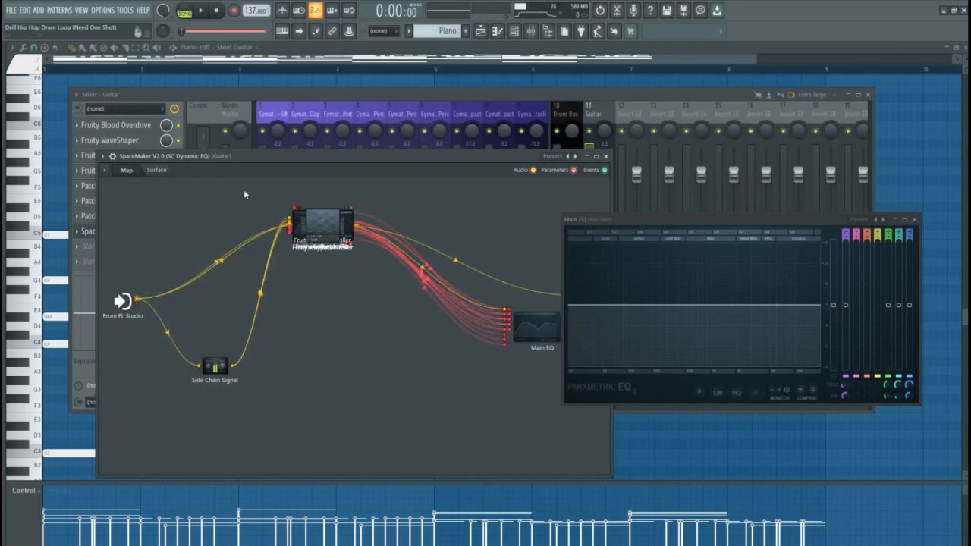
click(156, 170)
drag(235, 156, 237, 170)
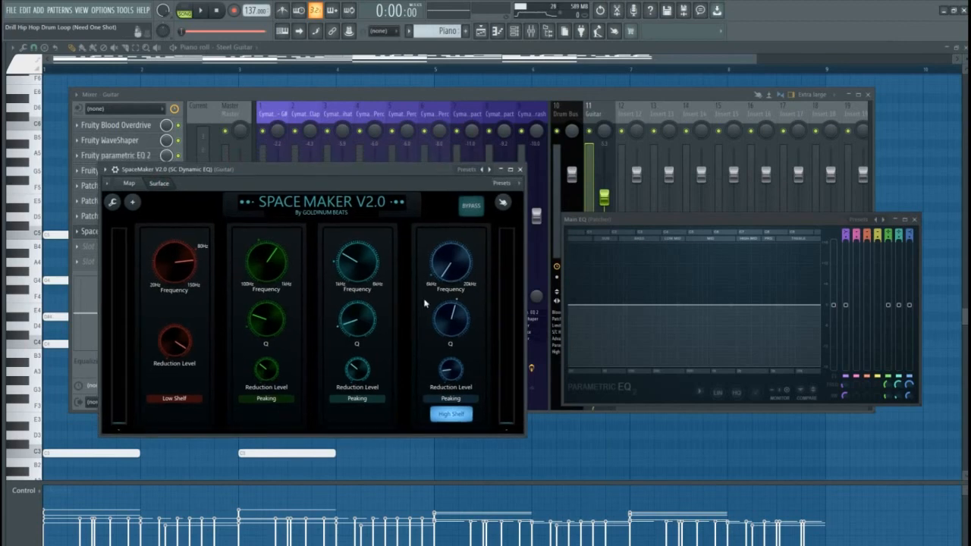
key(space)
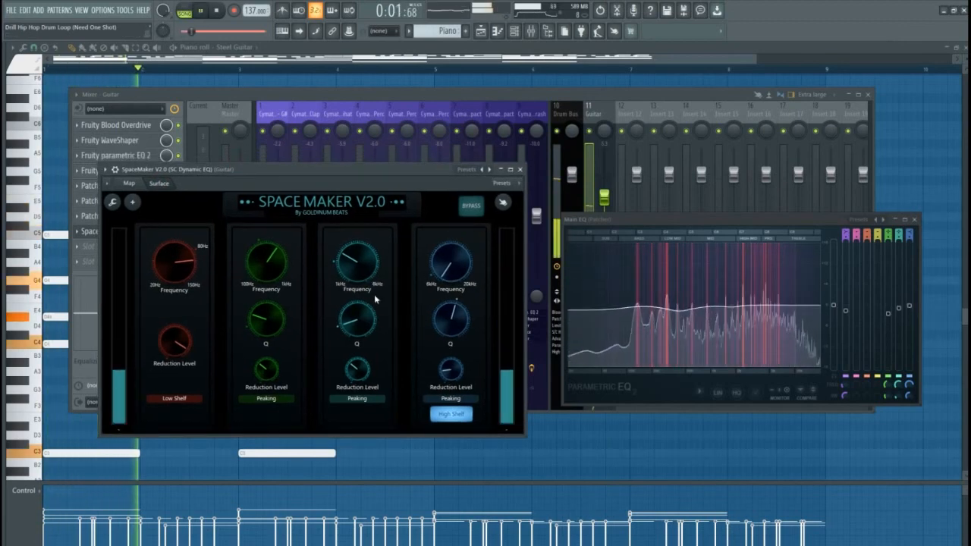